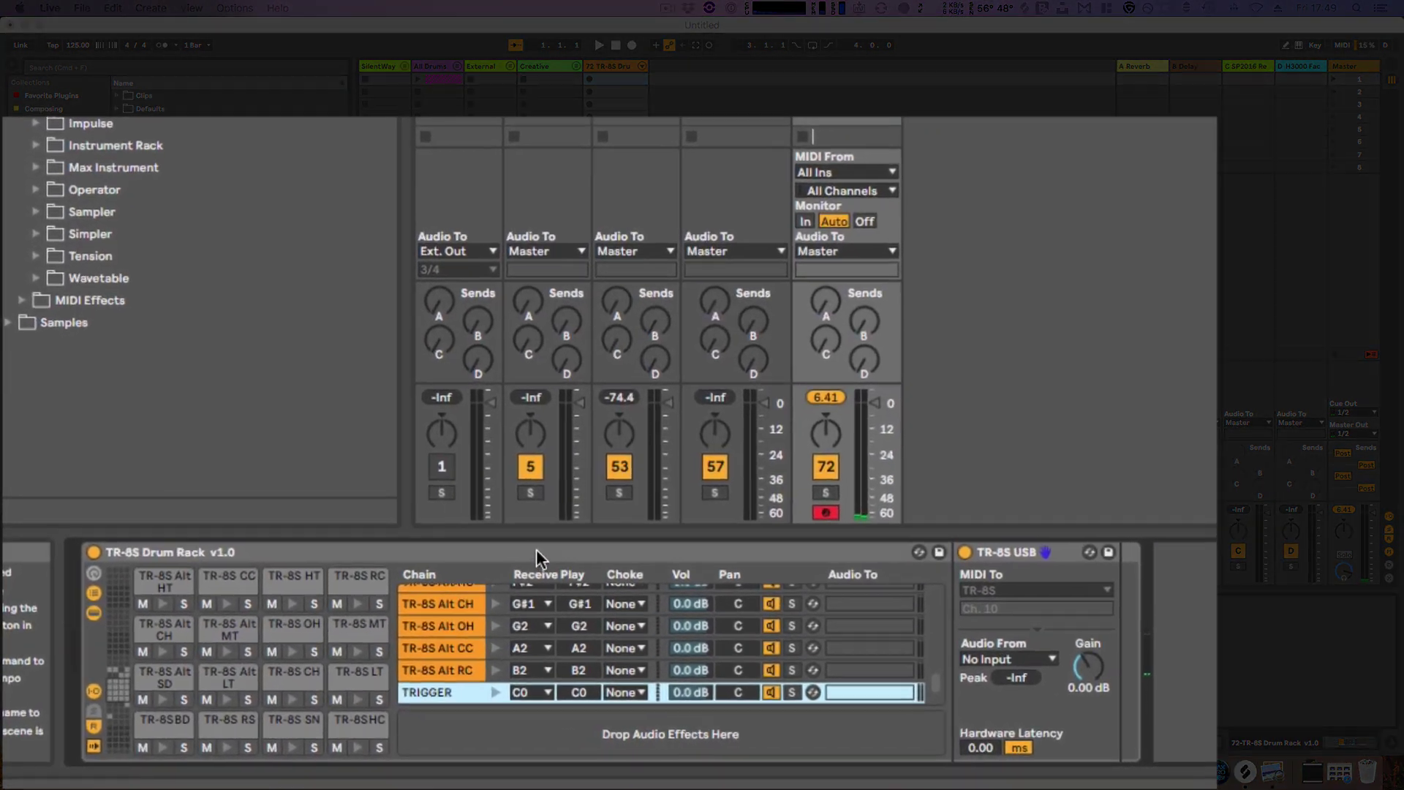
- Select the TR-8S BD chain and confirm its MIDI To destination is the TR-8S
left_click(461, 585)
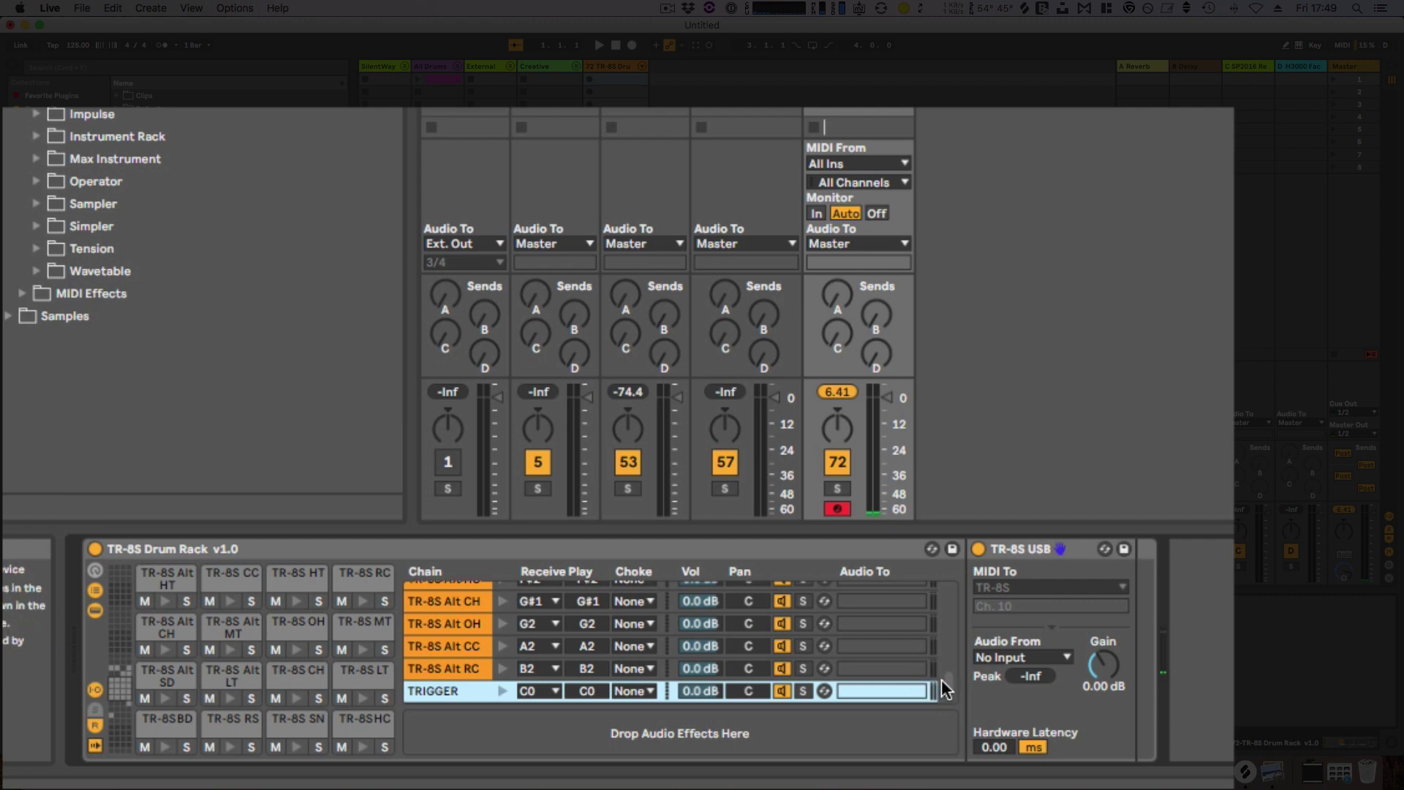
left_click_drag(948, 682, 959, 602)
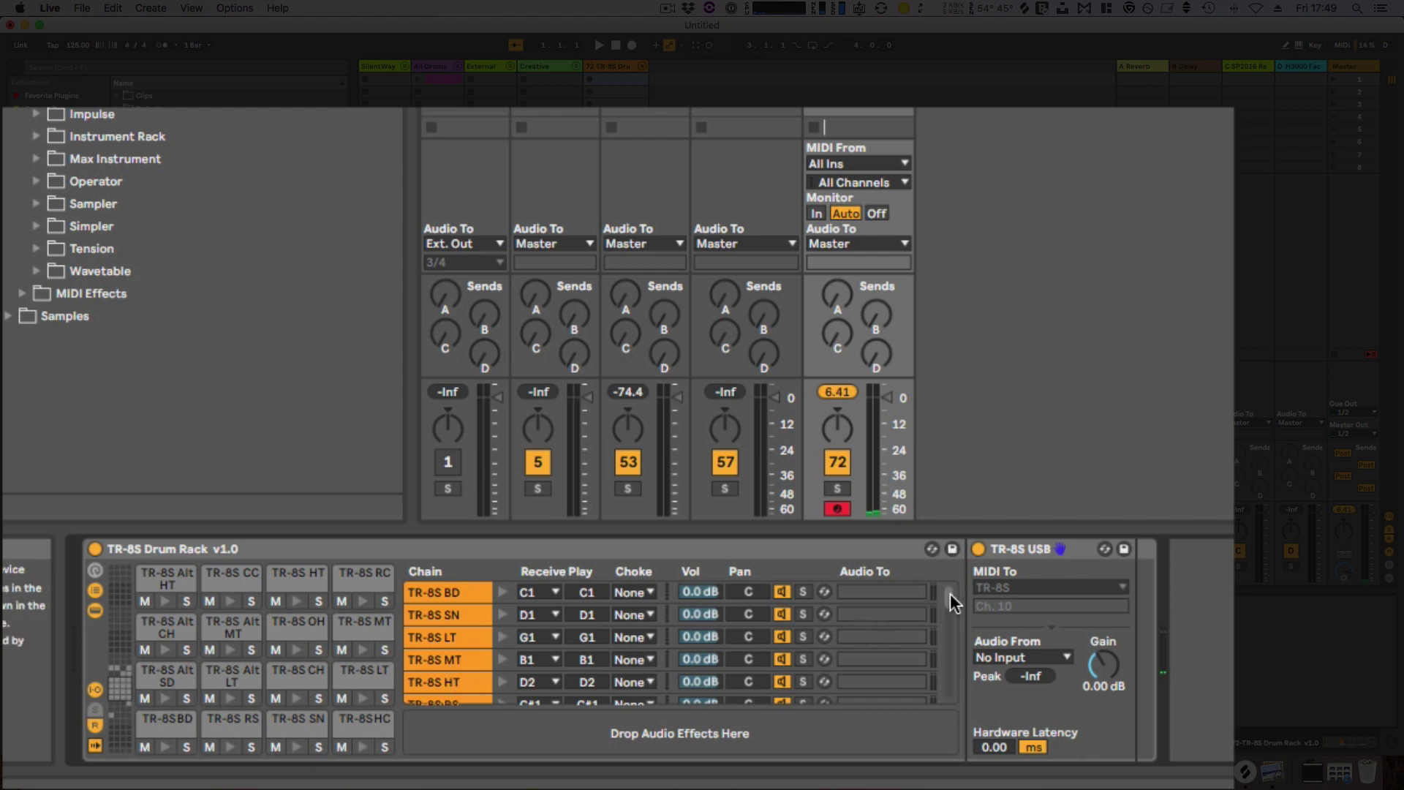
left_click_drag(950, 594, 951, 650)
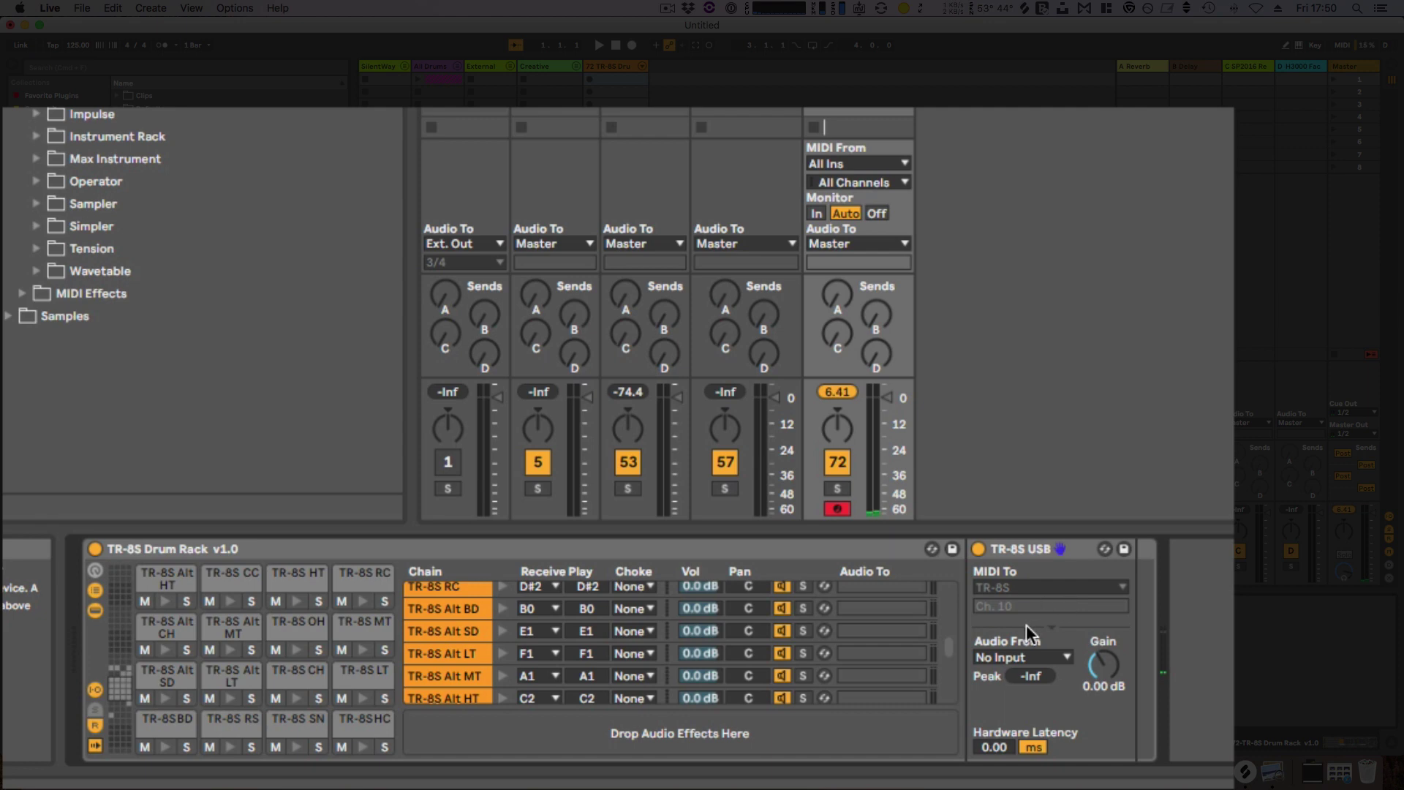
left_click_drag(950, 645, 953, 590)
left_click(440, 596)
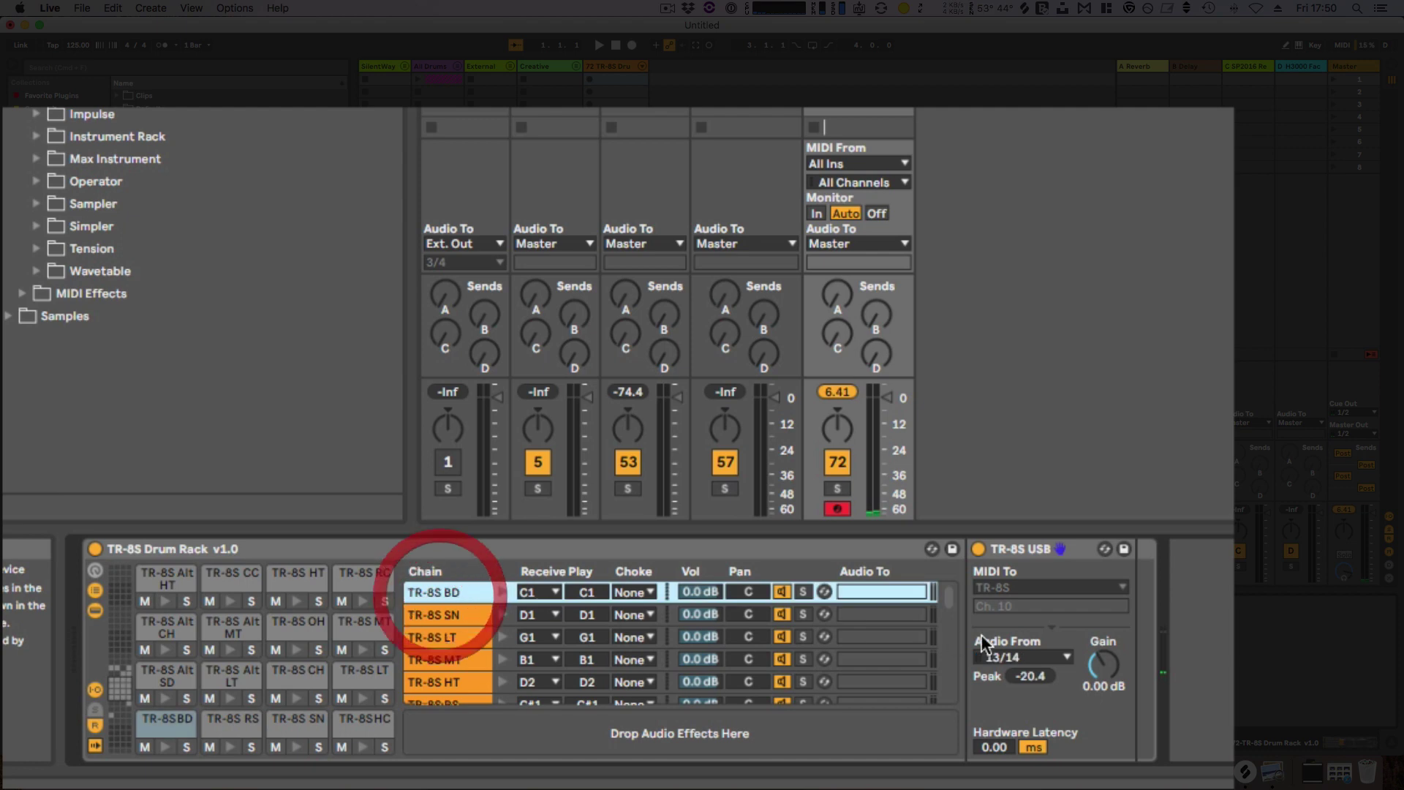
left_click(1033, 587)
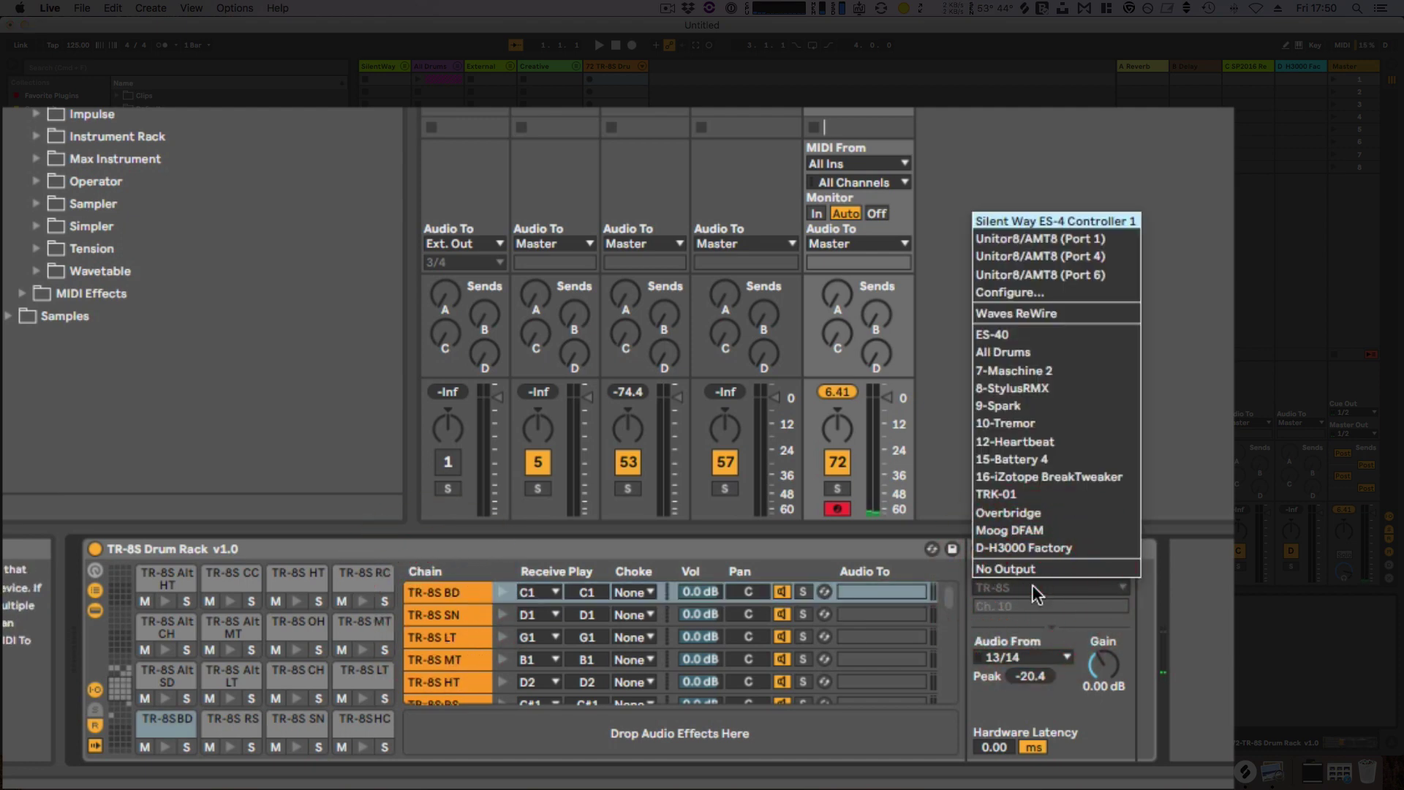
left_click(1033, 585)
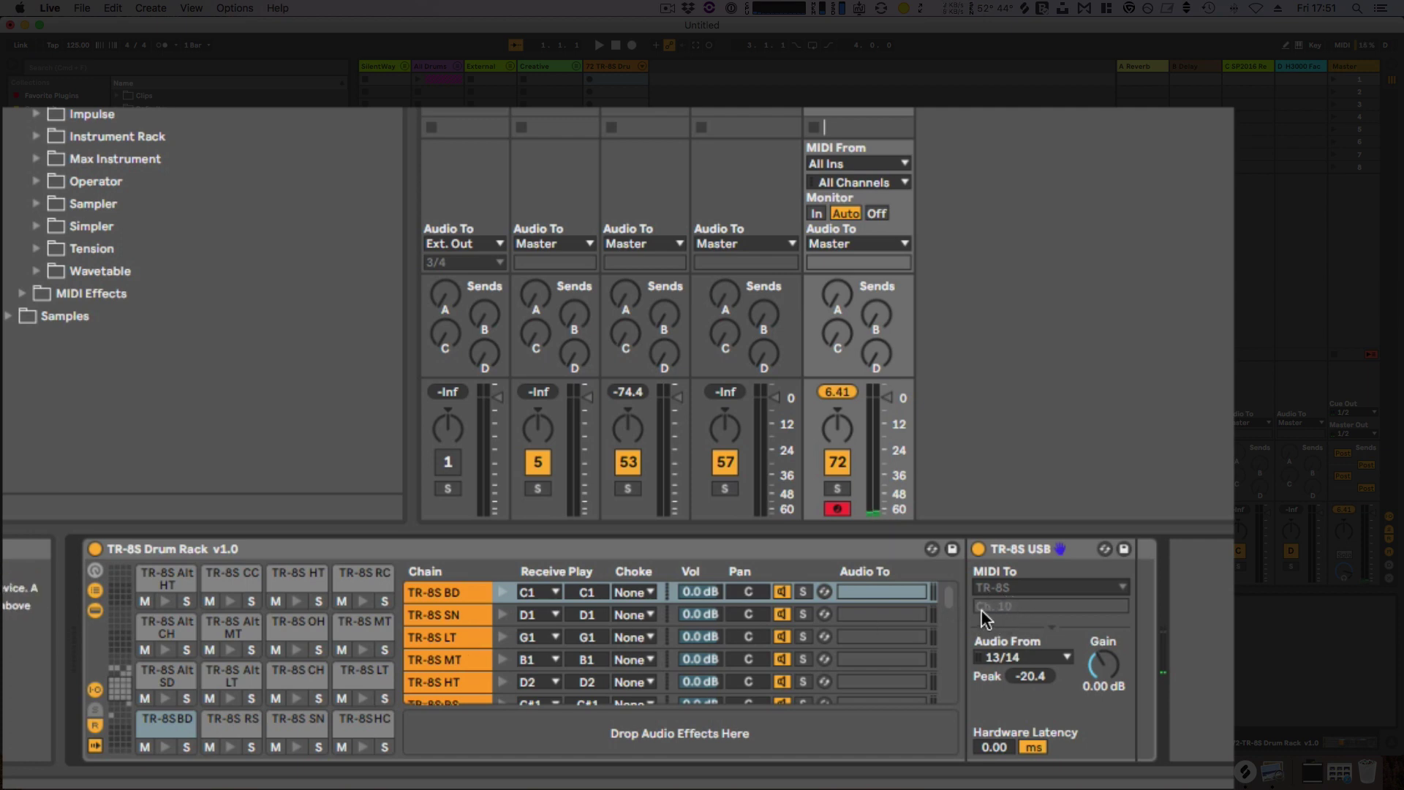
- Step through the SN, LT, MT and HT chains, then return to BD, keeping TR-8S as MIDI destination
left_click(455, 618)
left_click(440, 639)
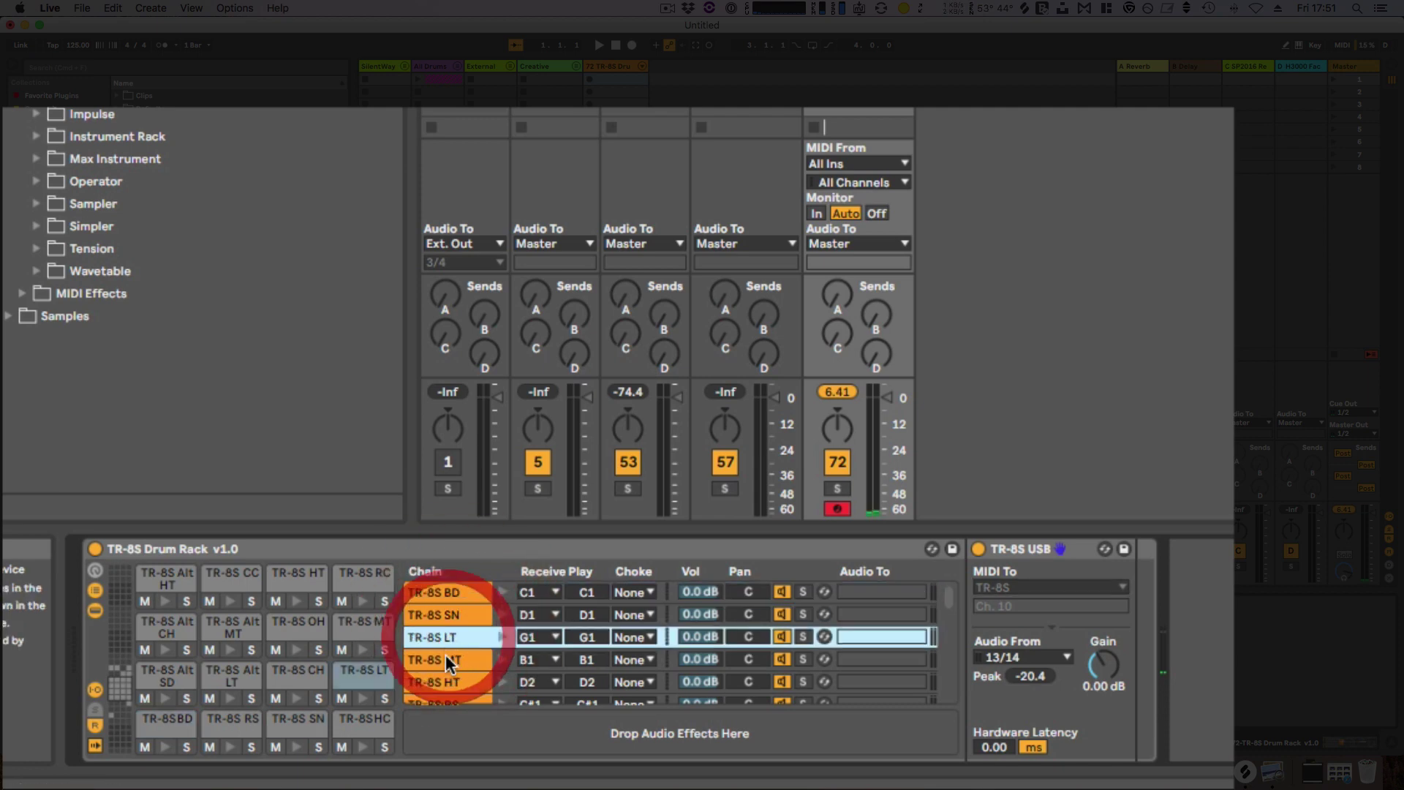
left_click(448, 660)
left_click(447, 682)
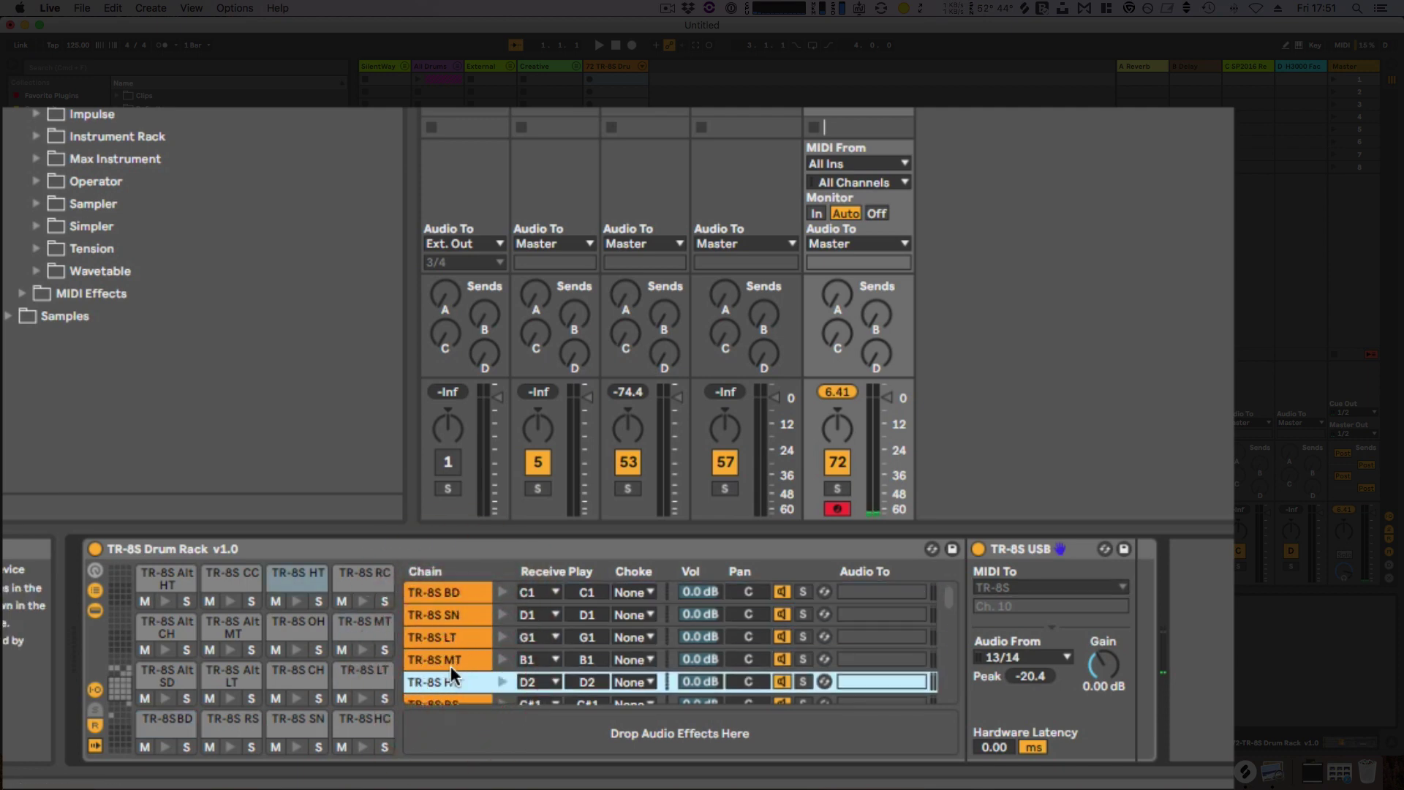
left_click(447, 595)
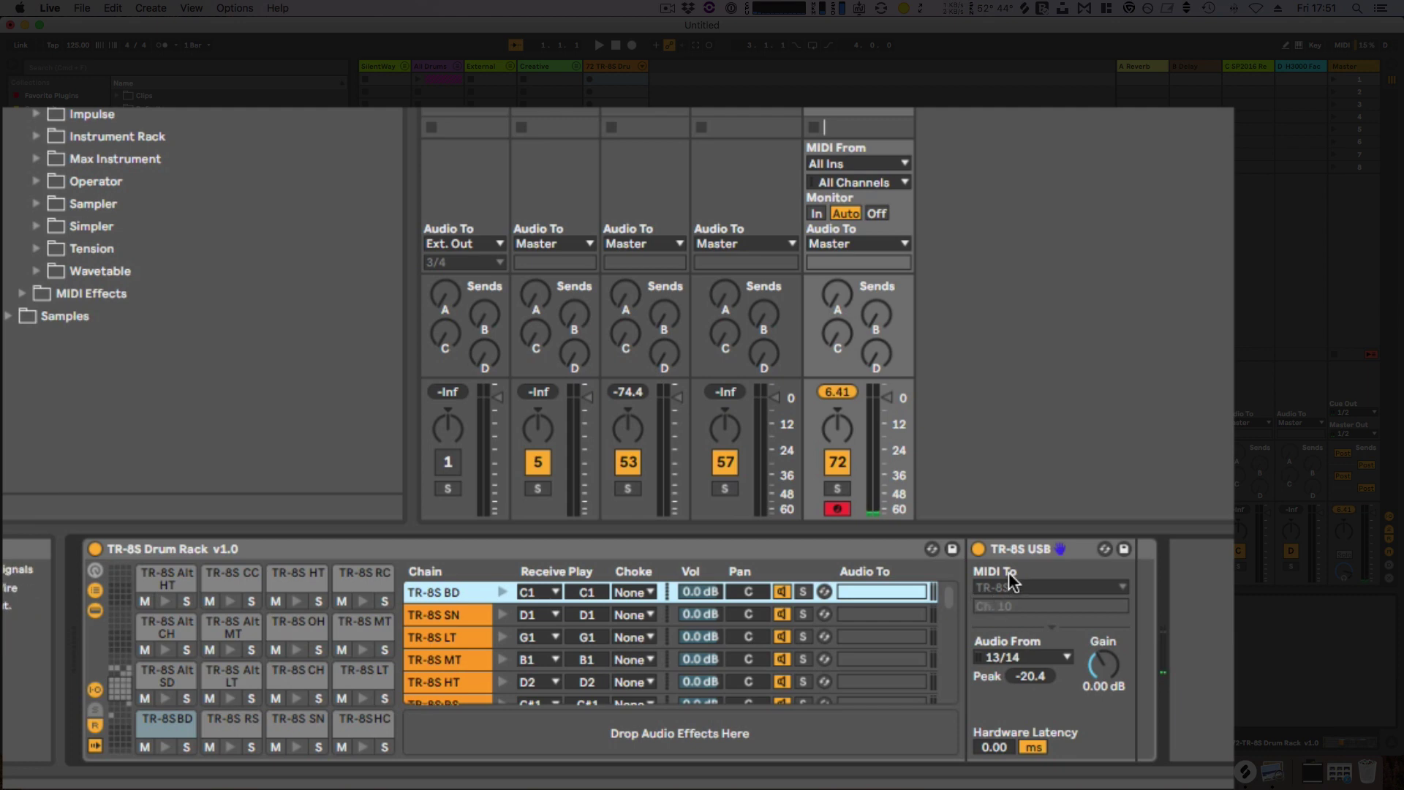
left_click(1030, 586)
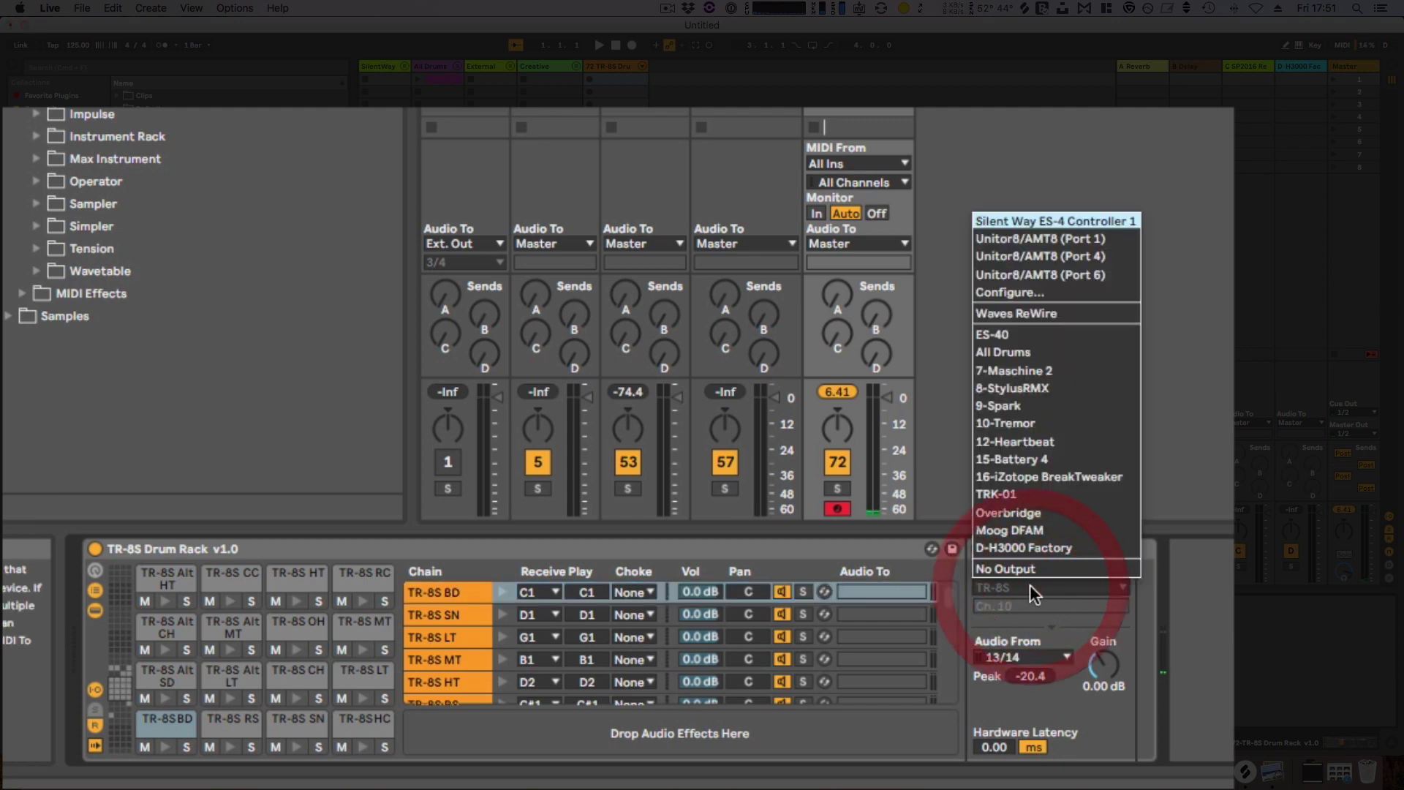
left_click(1024, 585)
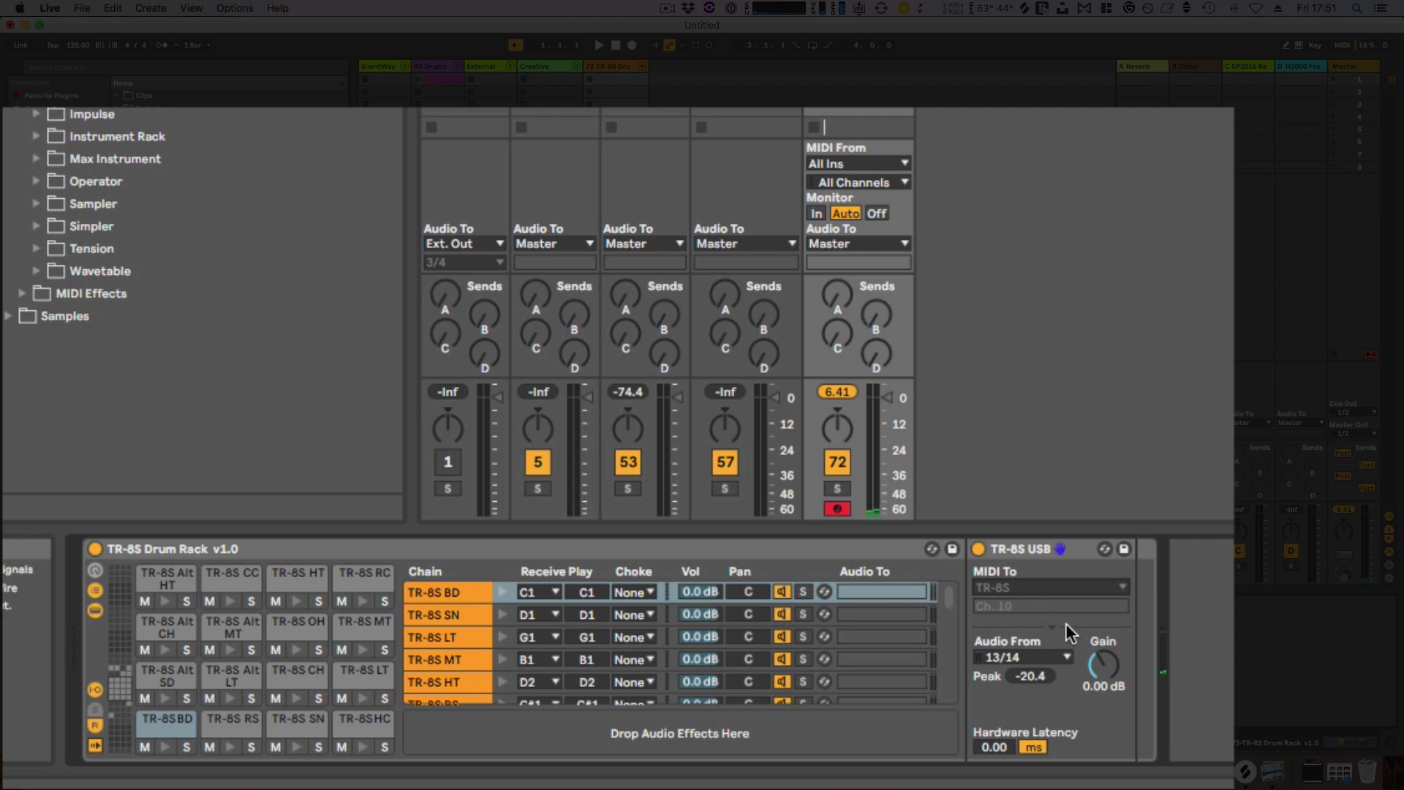
left_click(1031, 655)
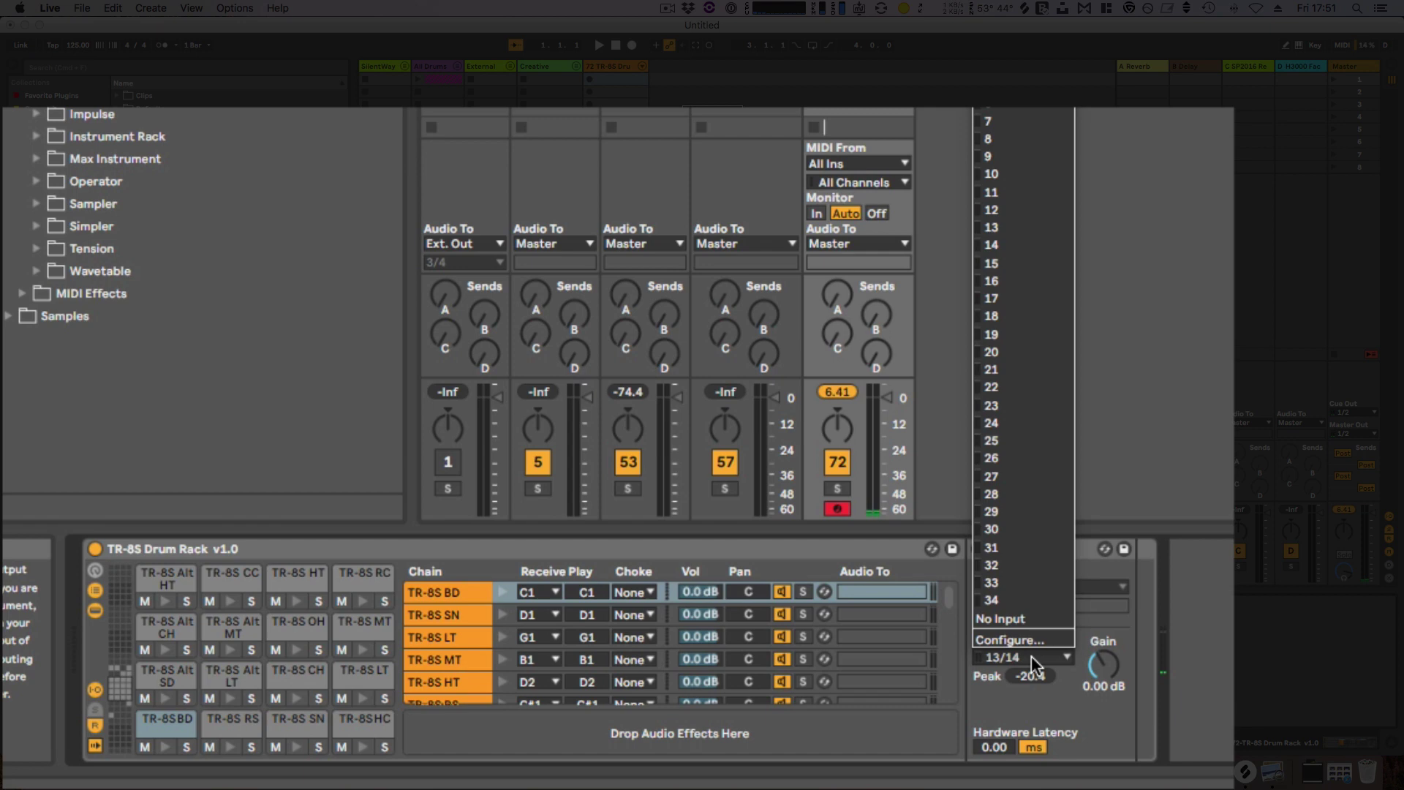
left_click(1031, 655)
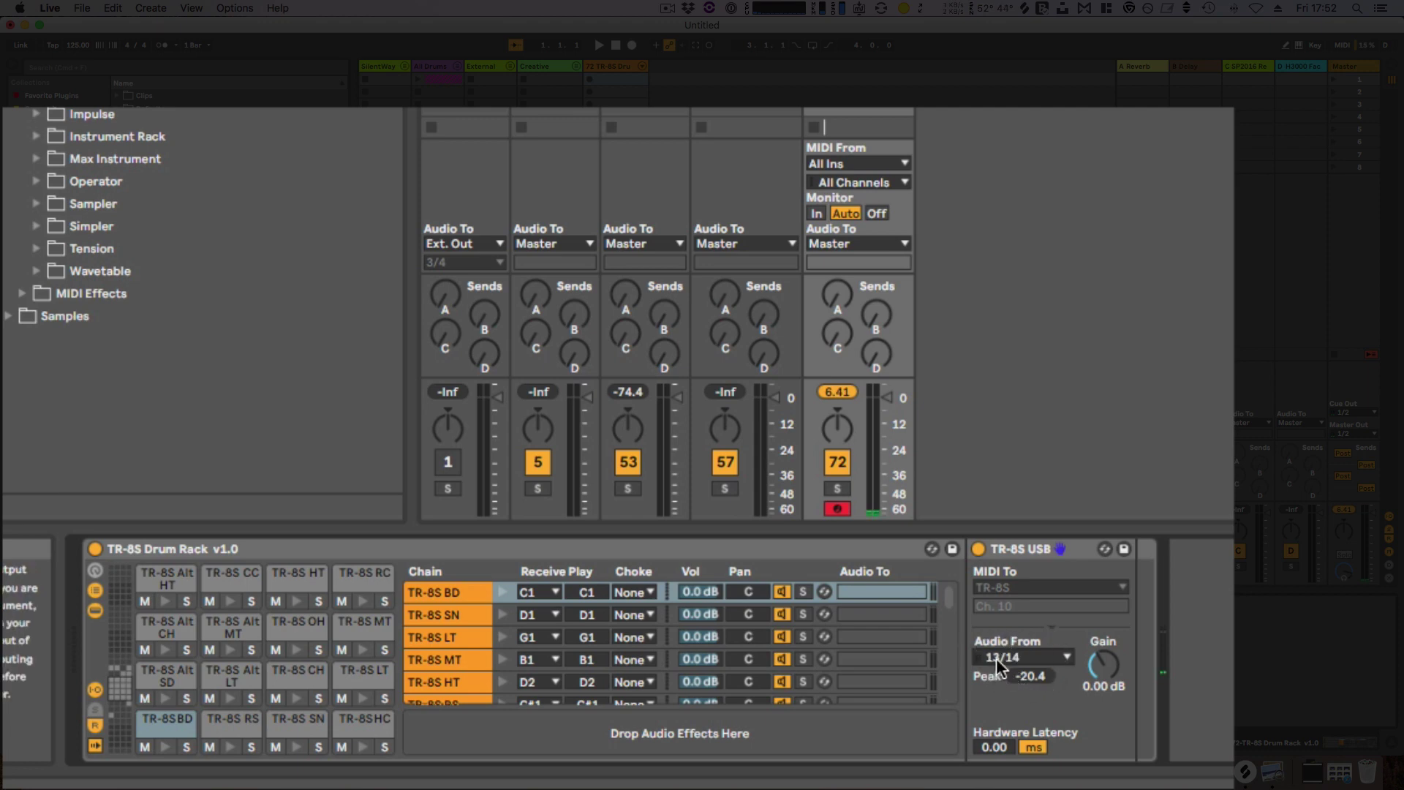
left_click(449, 593)
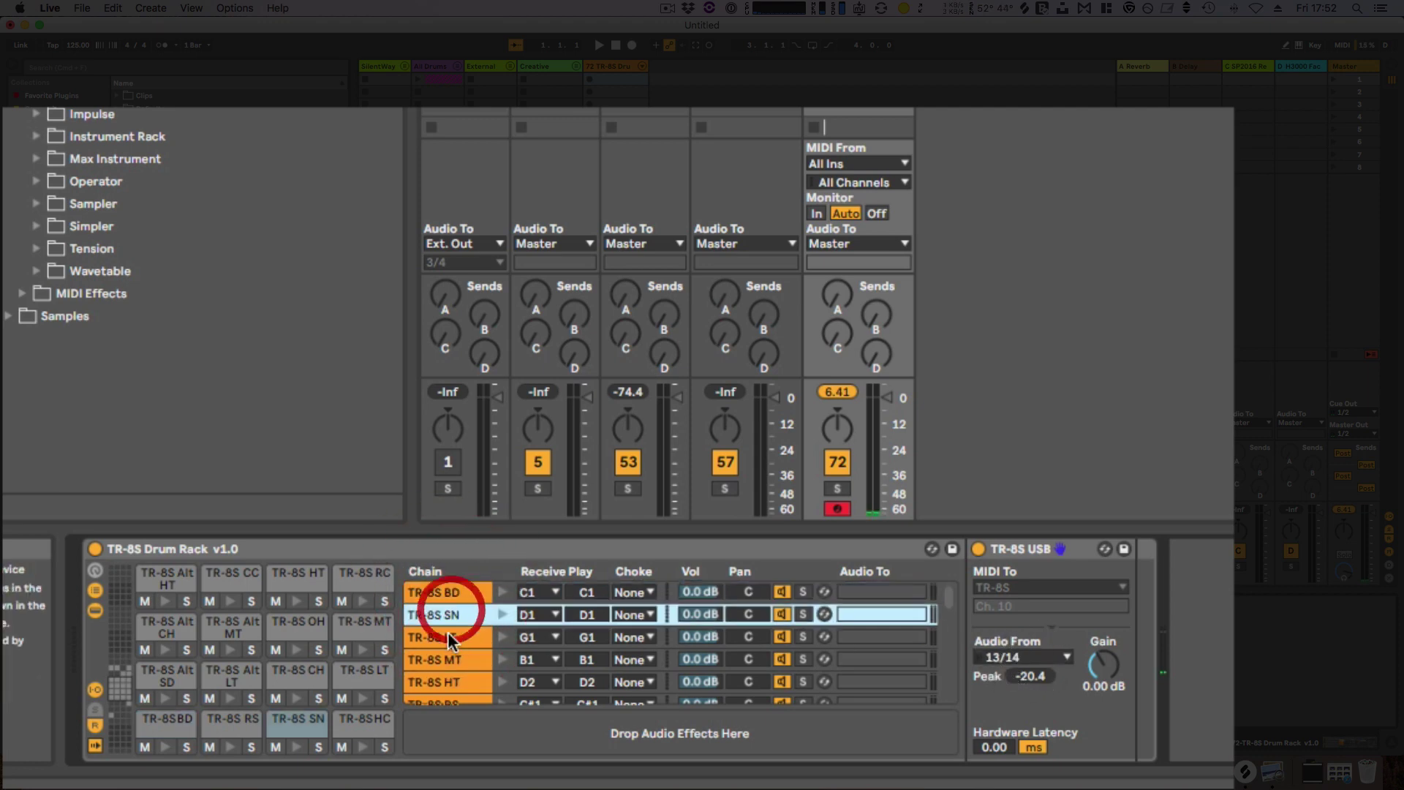
left_click(451, 616)
left_click_drag(451, 616, 454, 662)
left_click(454, 589)
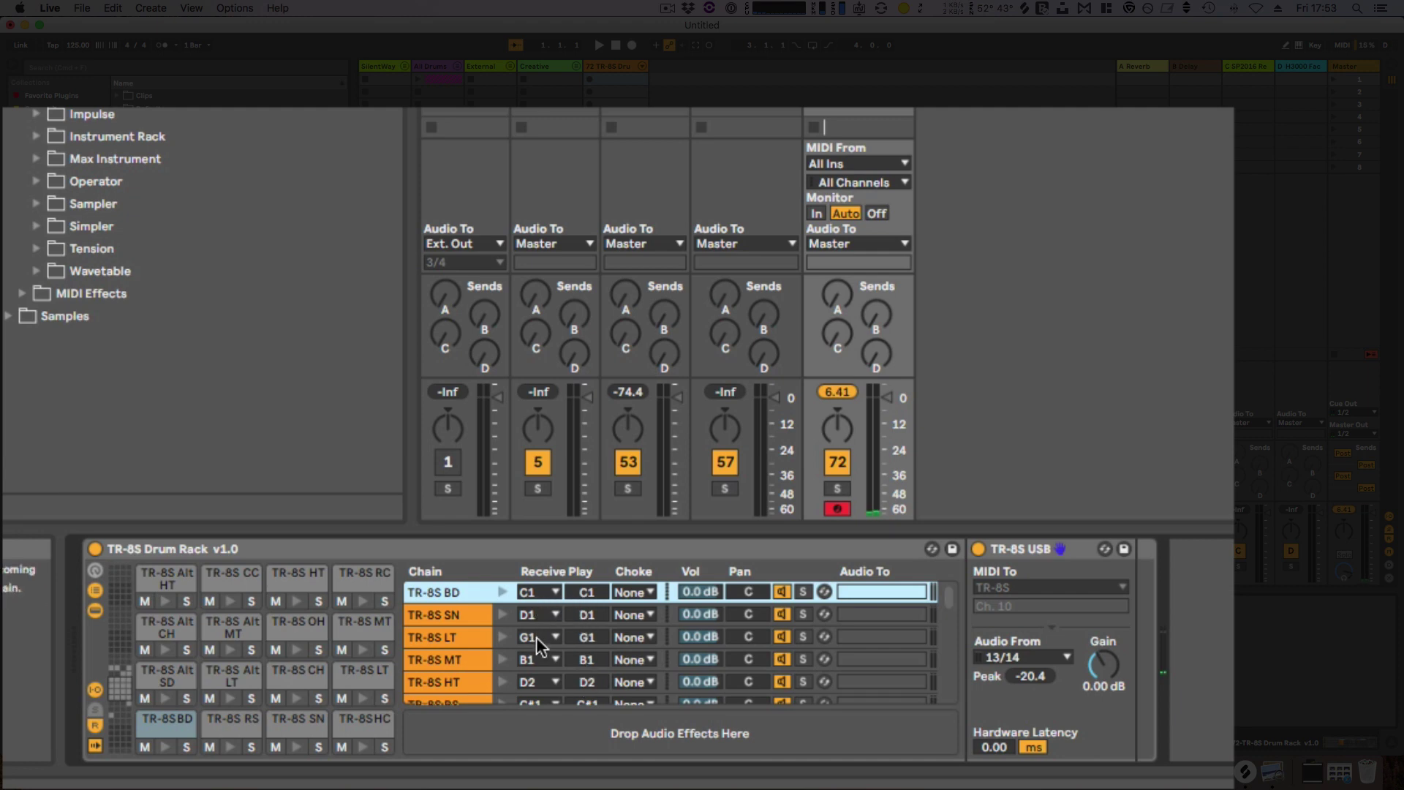
- Check the BD chain's receive note stays C1, then scroll down and select the TRIGGER chain
left_click(555, 591)
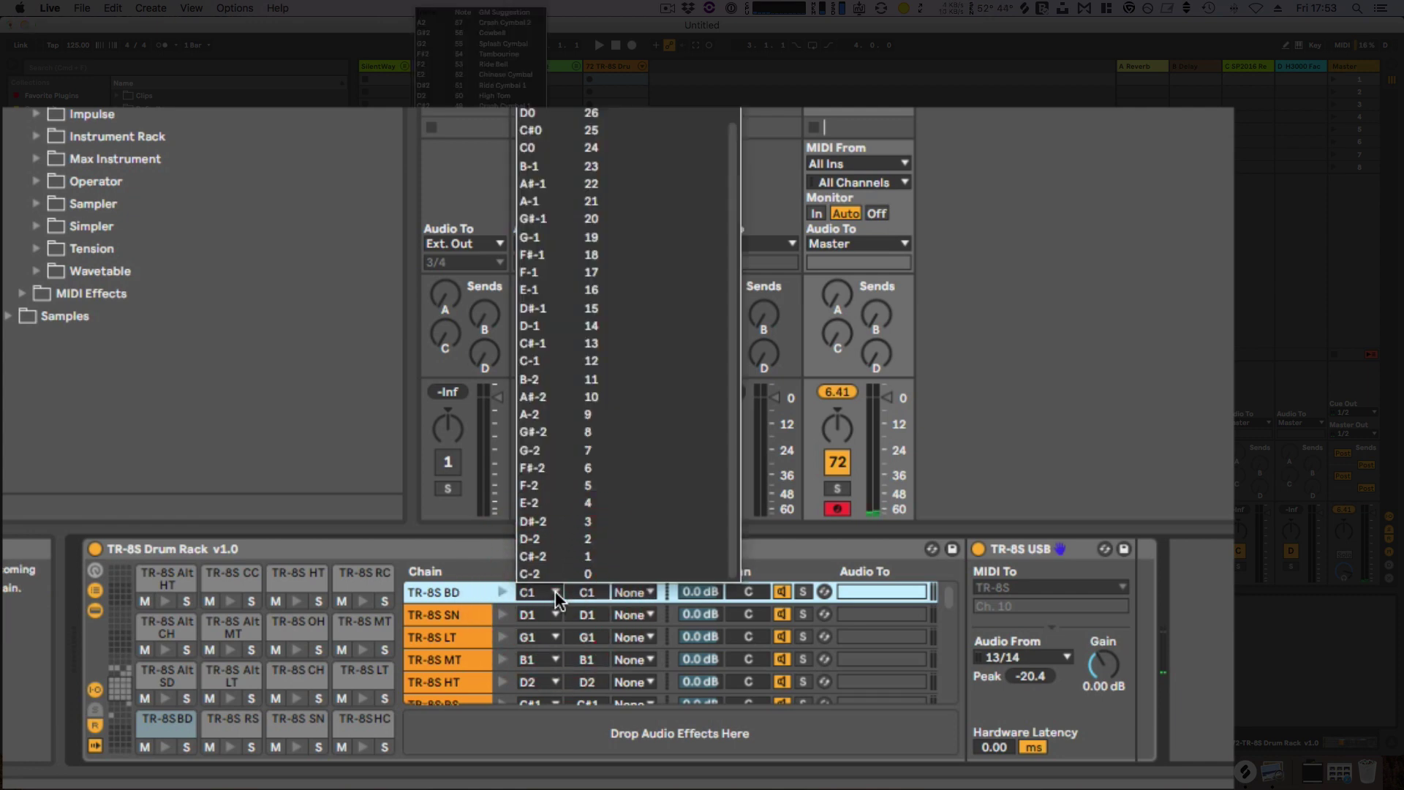
left_click(555, 592)
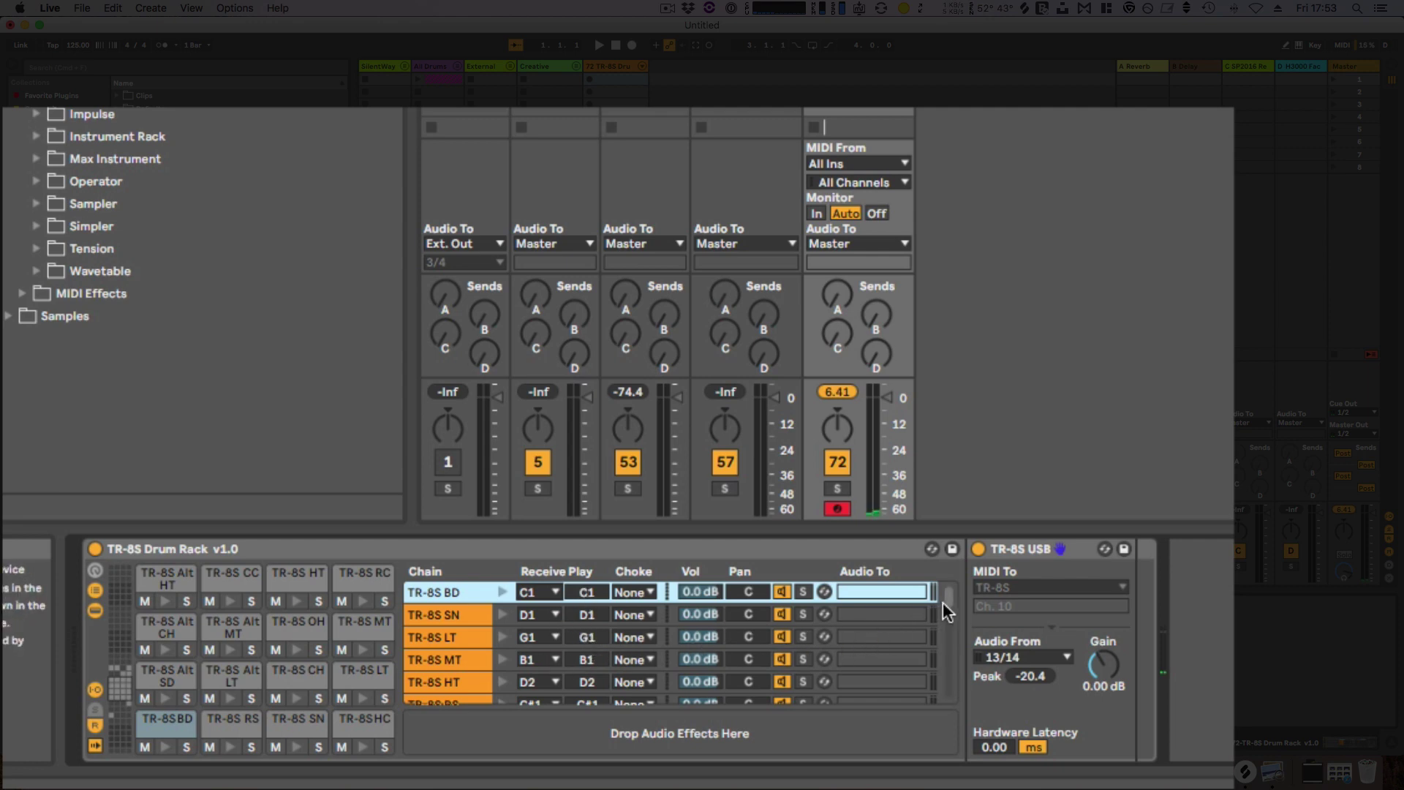
left_click_drag(950, 598, 949, 704)
left_click(433, 668)
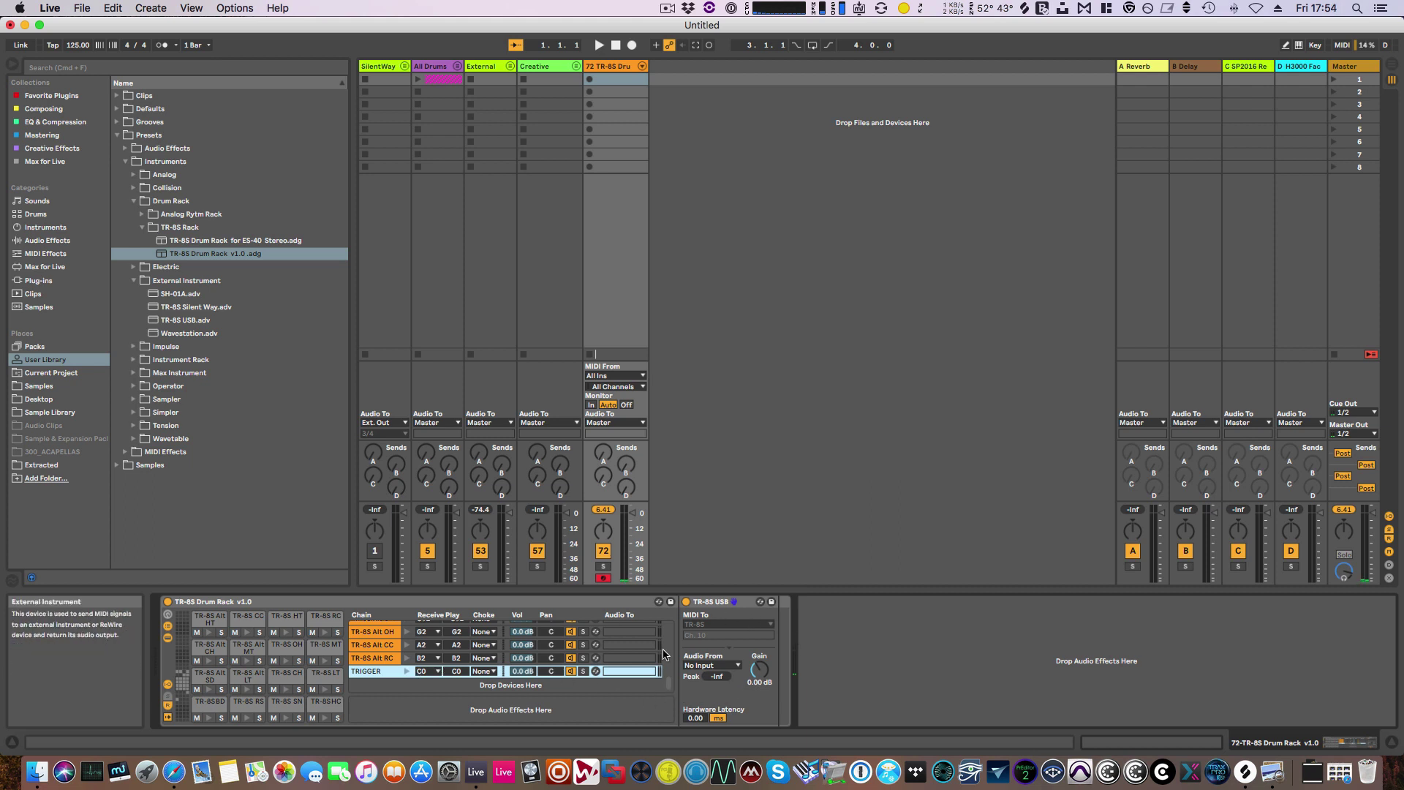
left_click(611, 220)
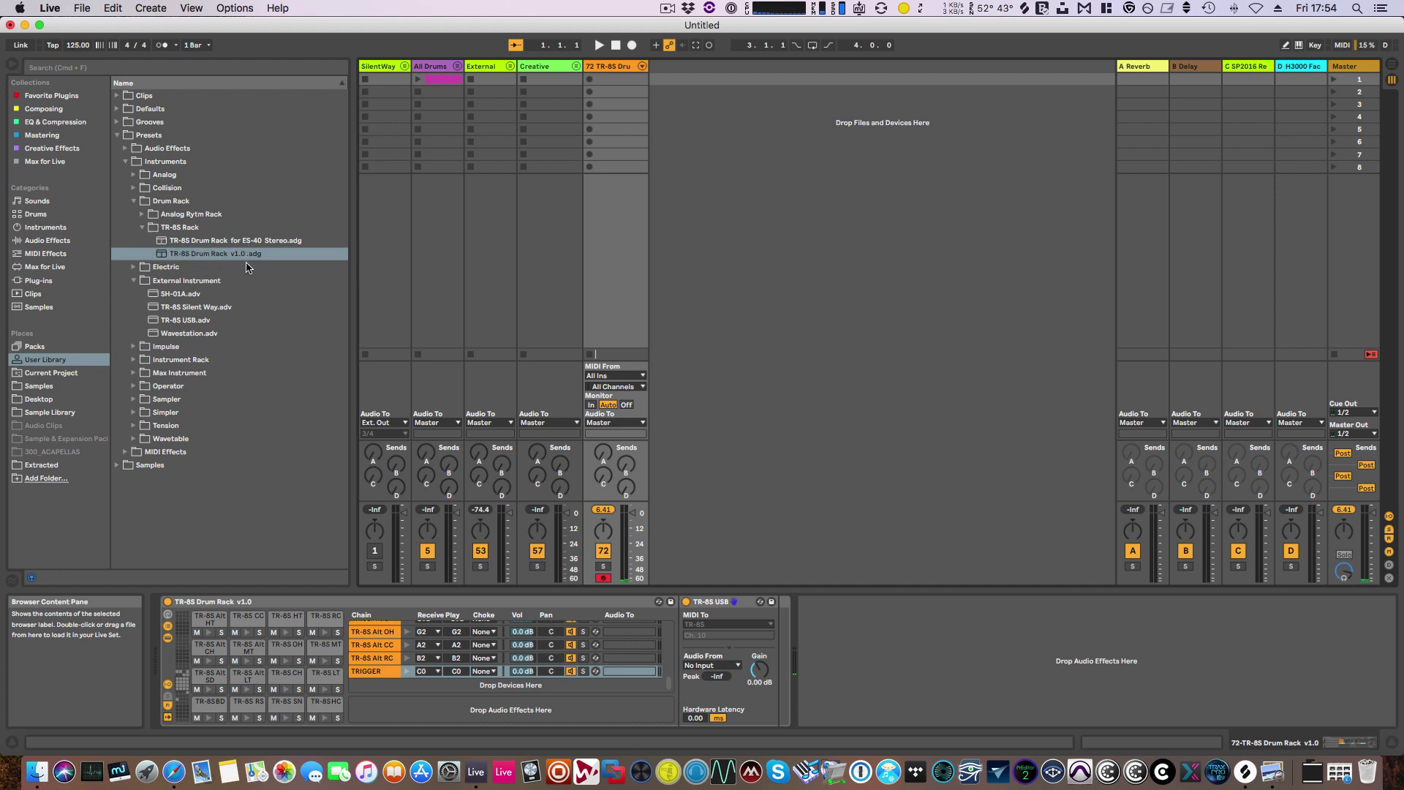
- Open Preferences on Link/MIDI and enable Track input from the TR-8S CTRL port
left_click(50, 8)
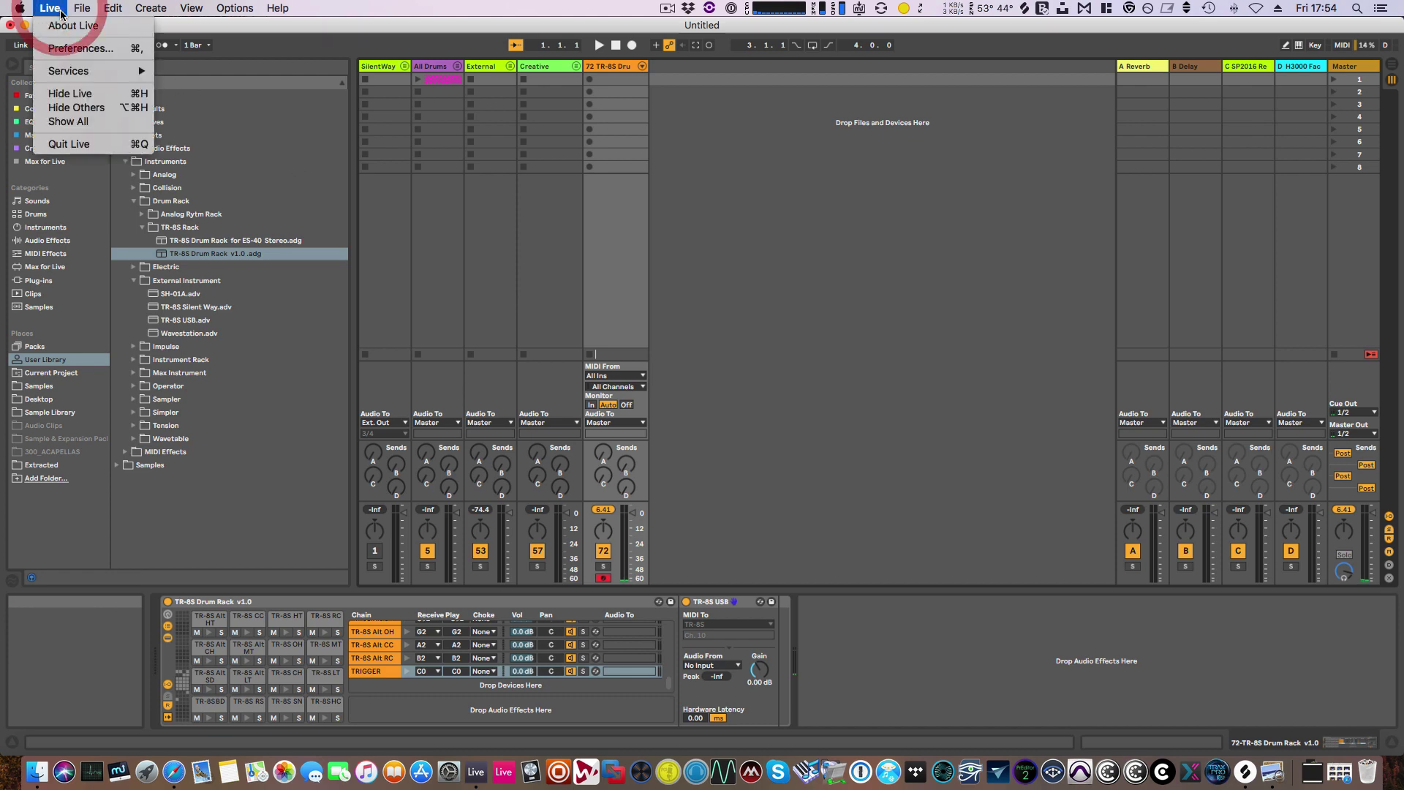
left_click(69, 49)
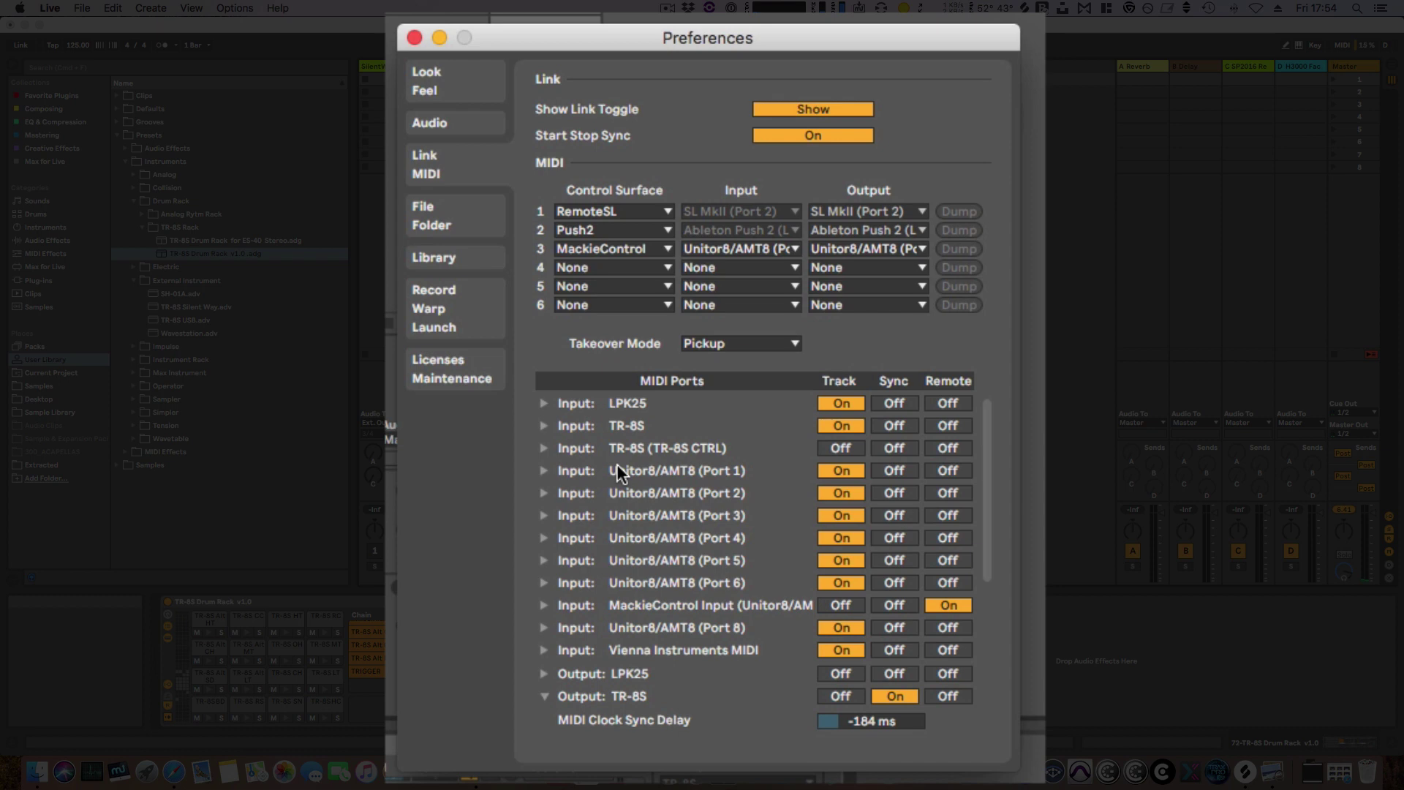
left_click(835, 448)
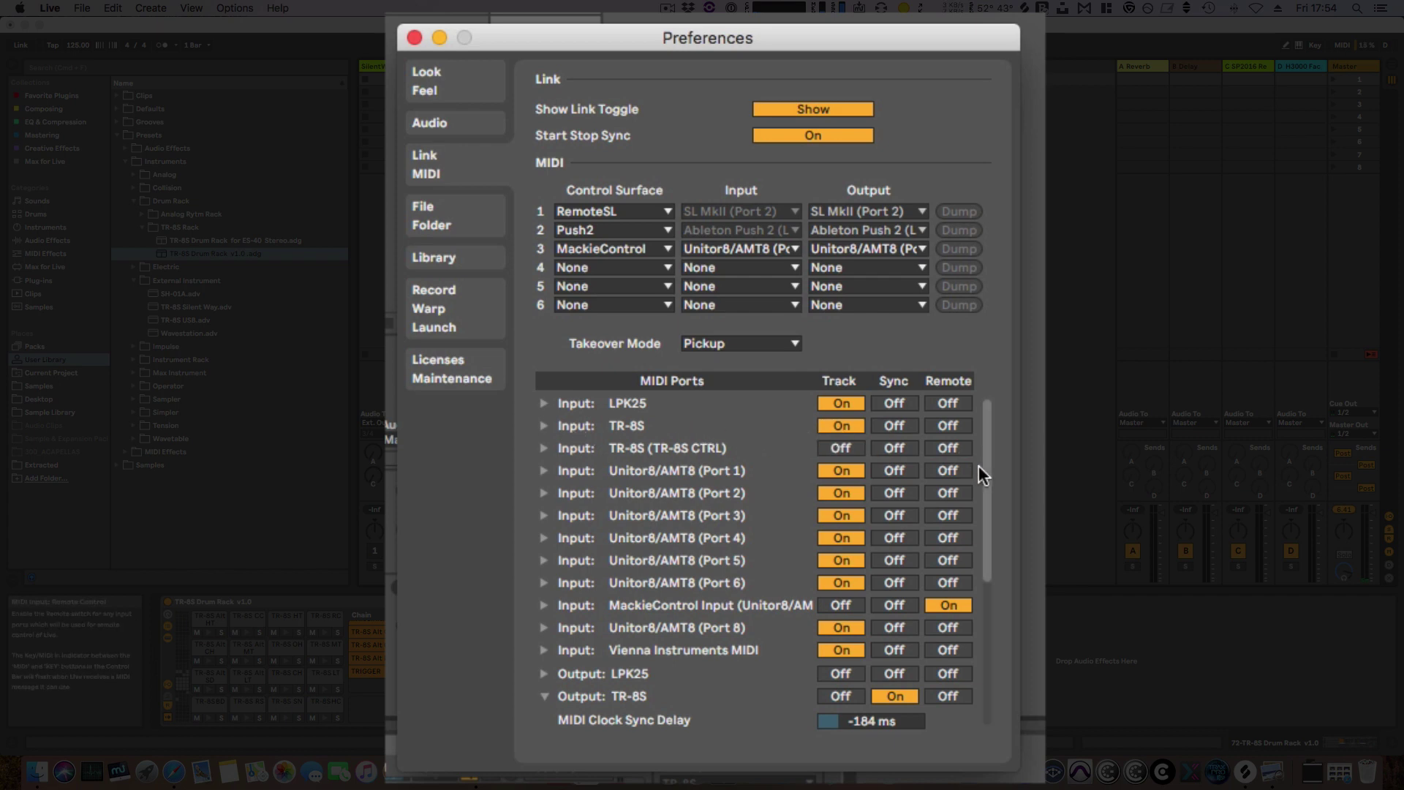
left_click_drag(988, 474, 986, 632)
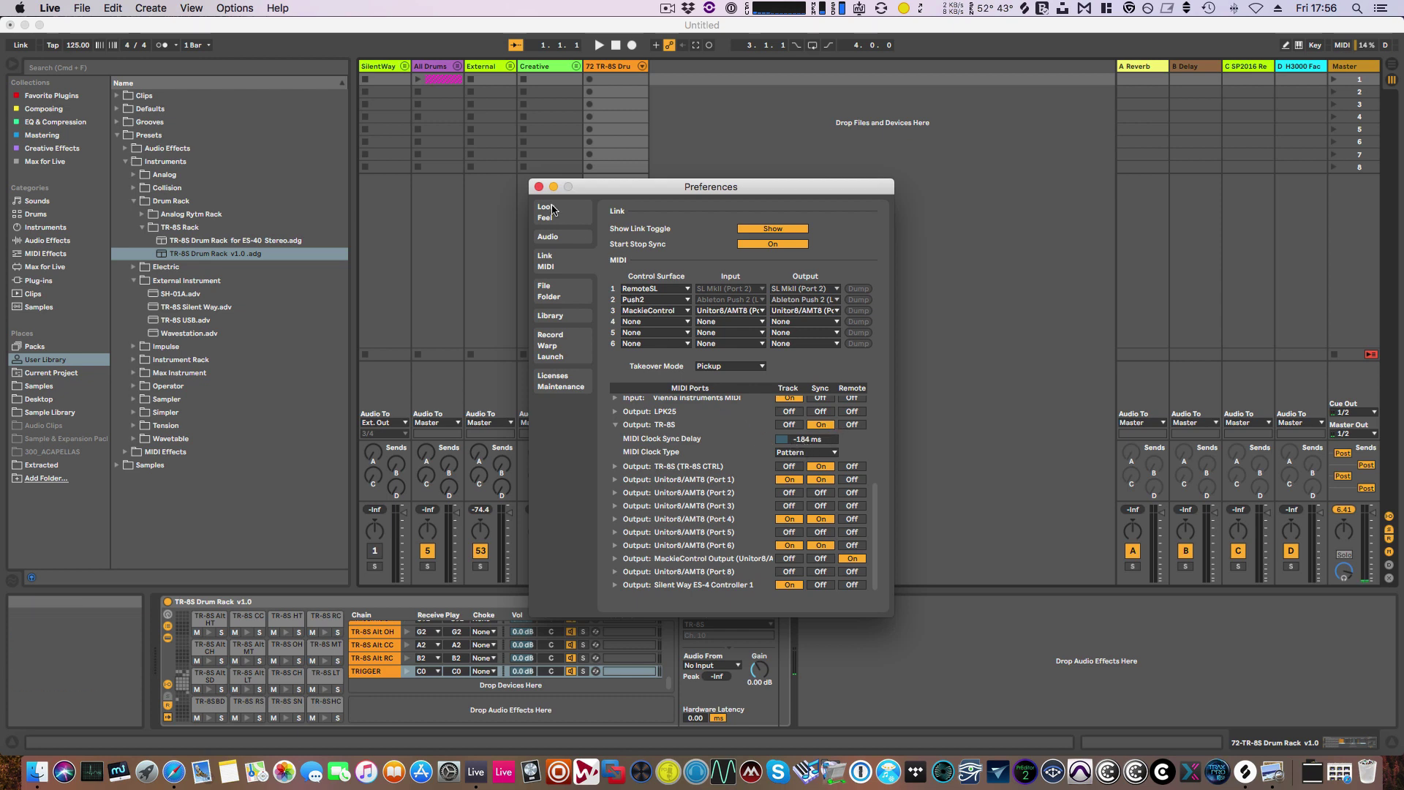
- Close Preferences, record a new clip on the TR-8S track, stop it, and reopen Preferences
left_click(539, 187)
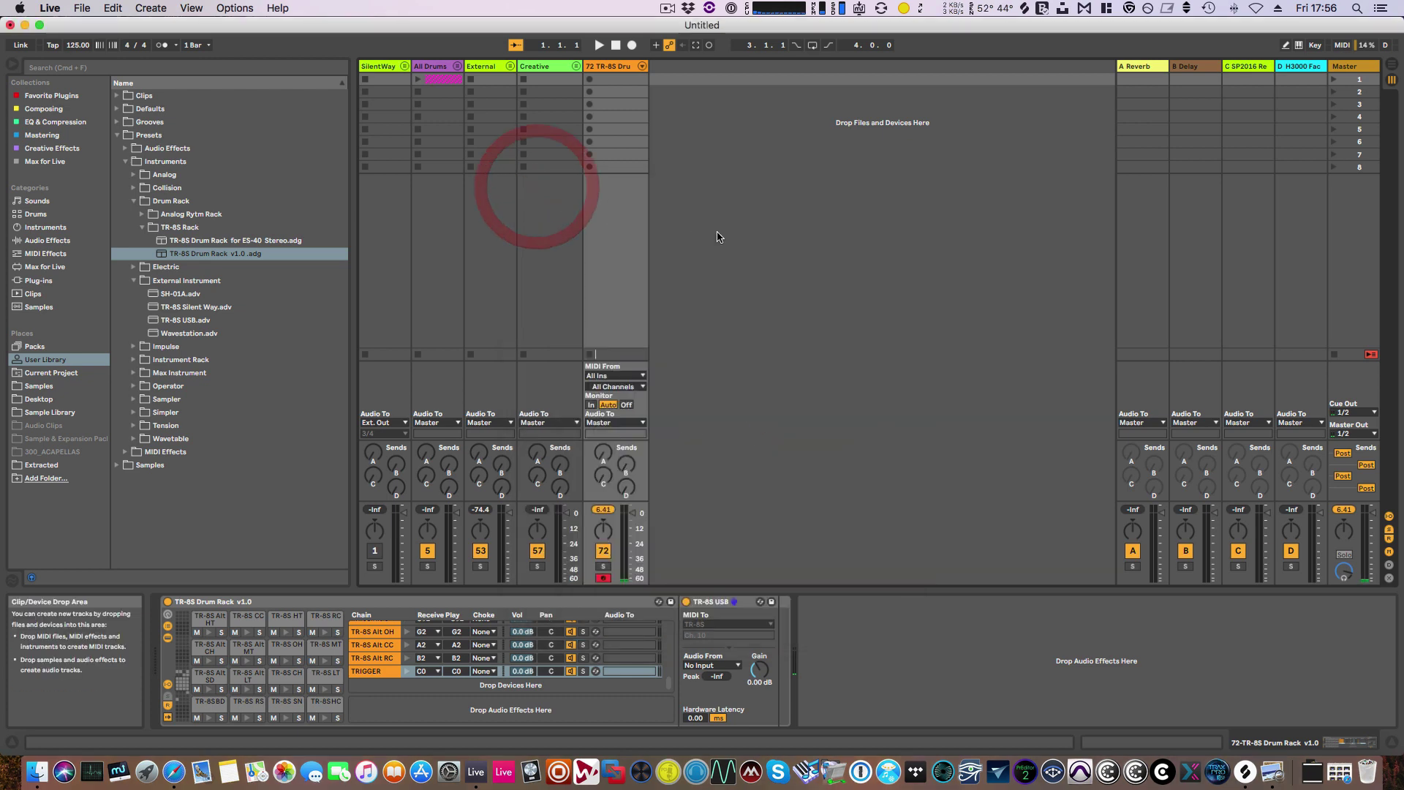
left_click(590, 80)
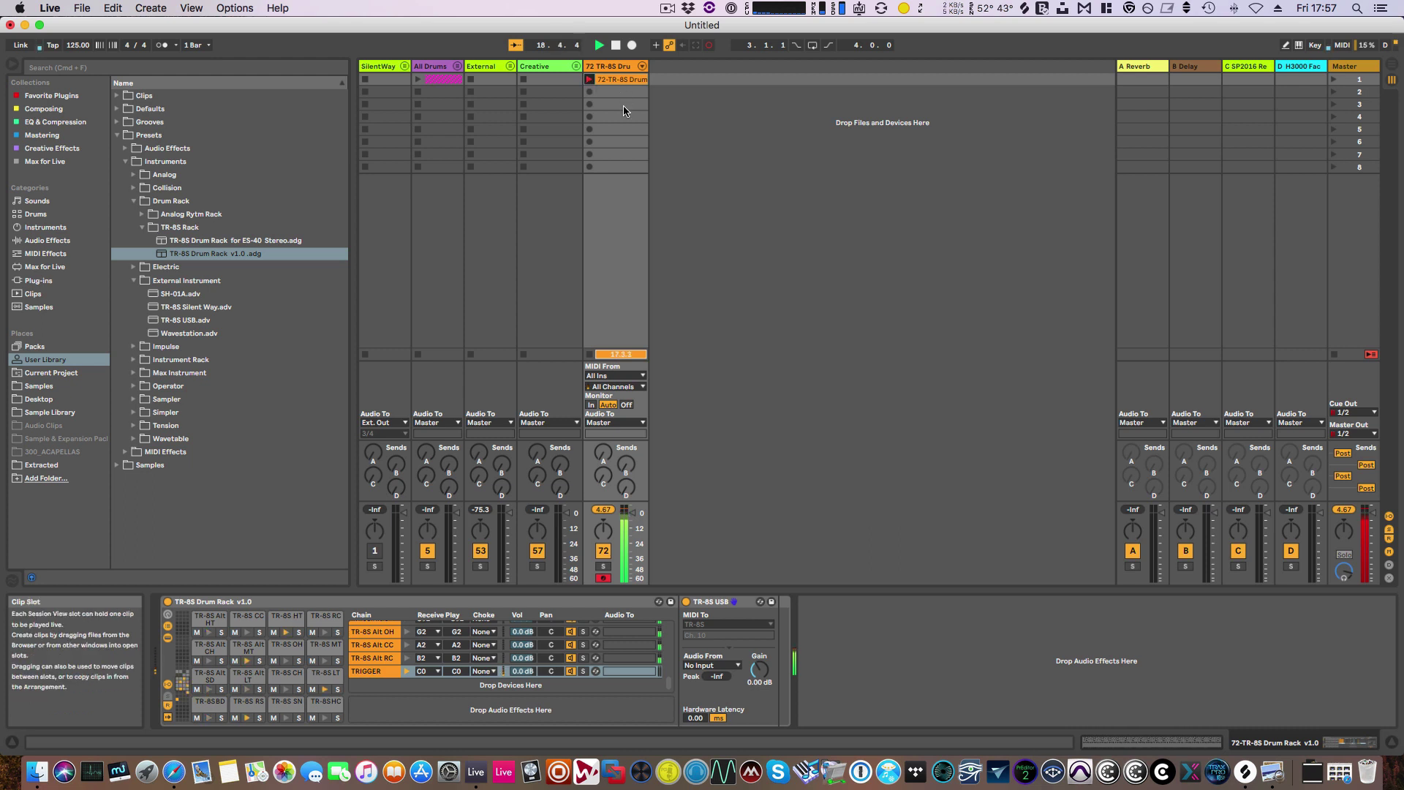
left_click(616, 46)
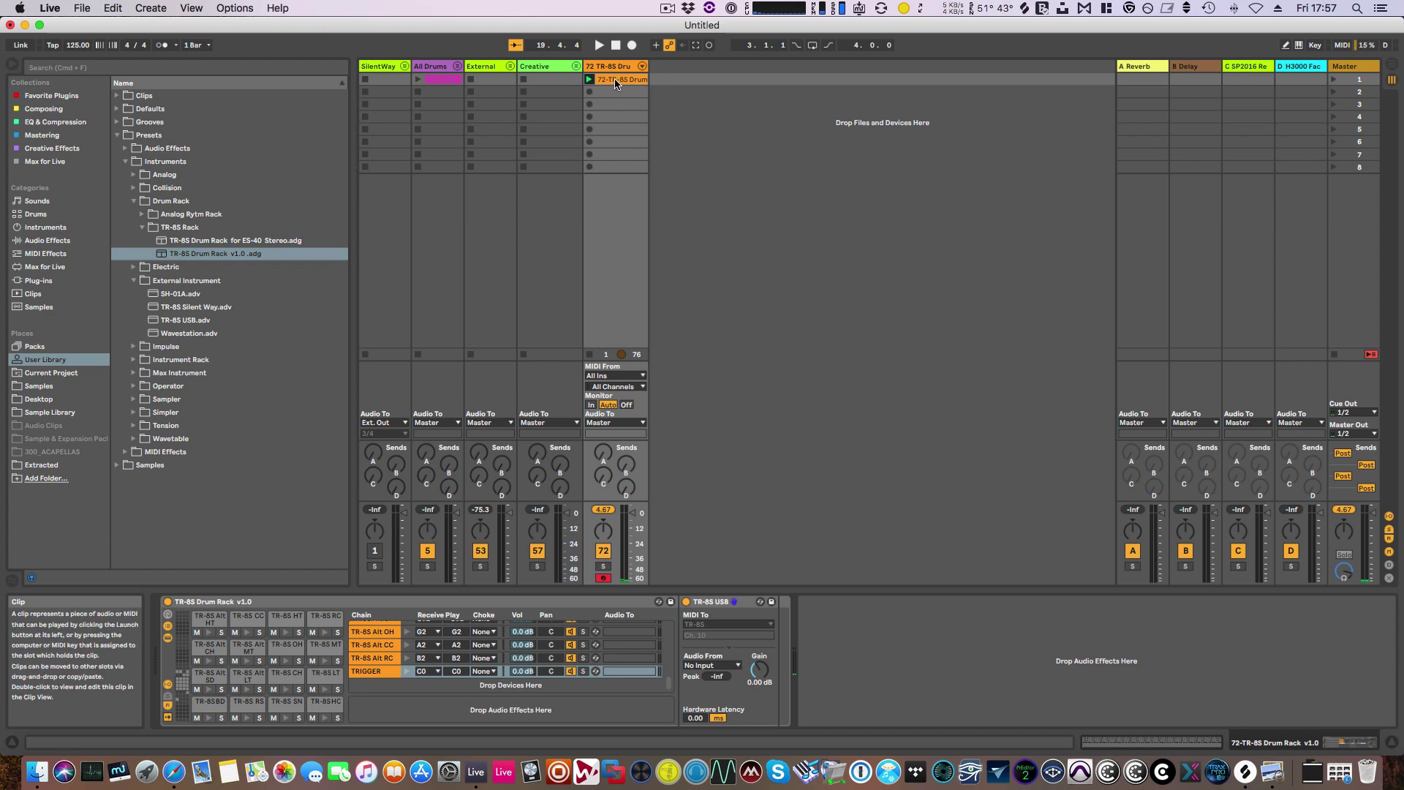
left_click(50, 8)
left_click(66, 42)
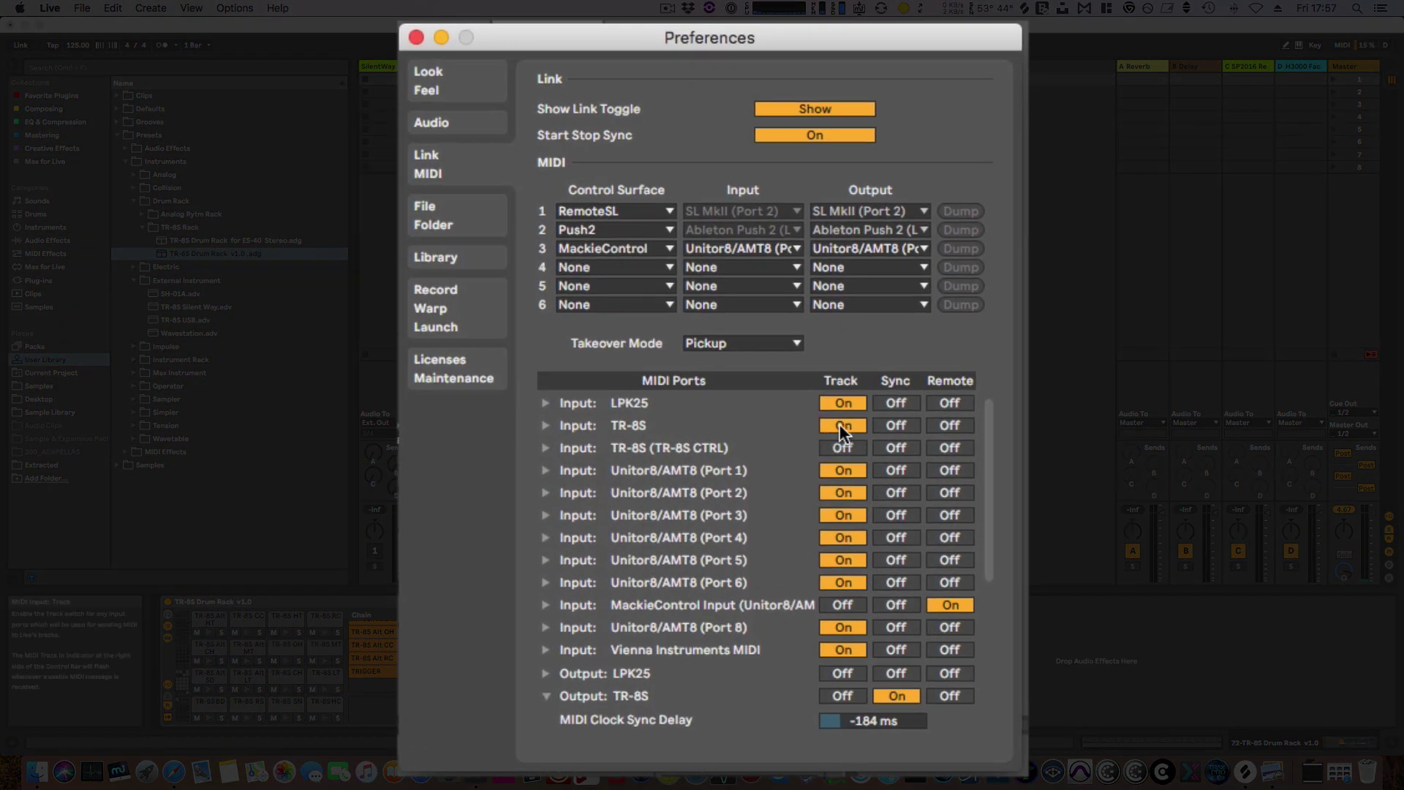
- Turn off TR-8S input Track and output Sync, turn on output Track, then close Preferences
left_click(841, 425)
left_click_drag(988, 468, 998, 602)
left_click(896, 452)
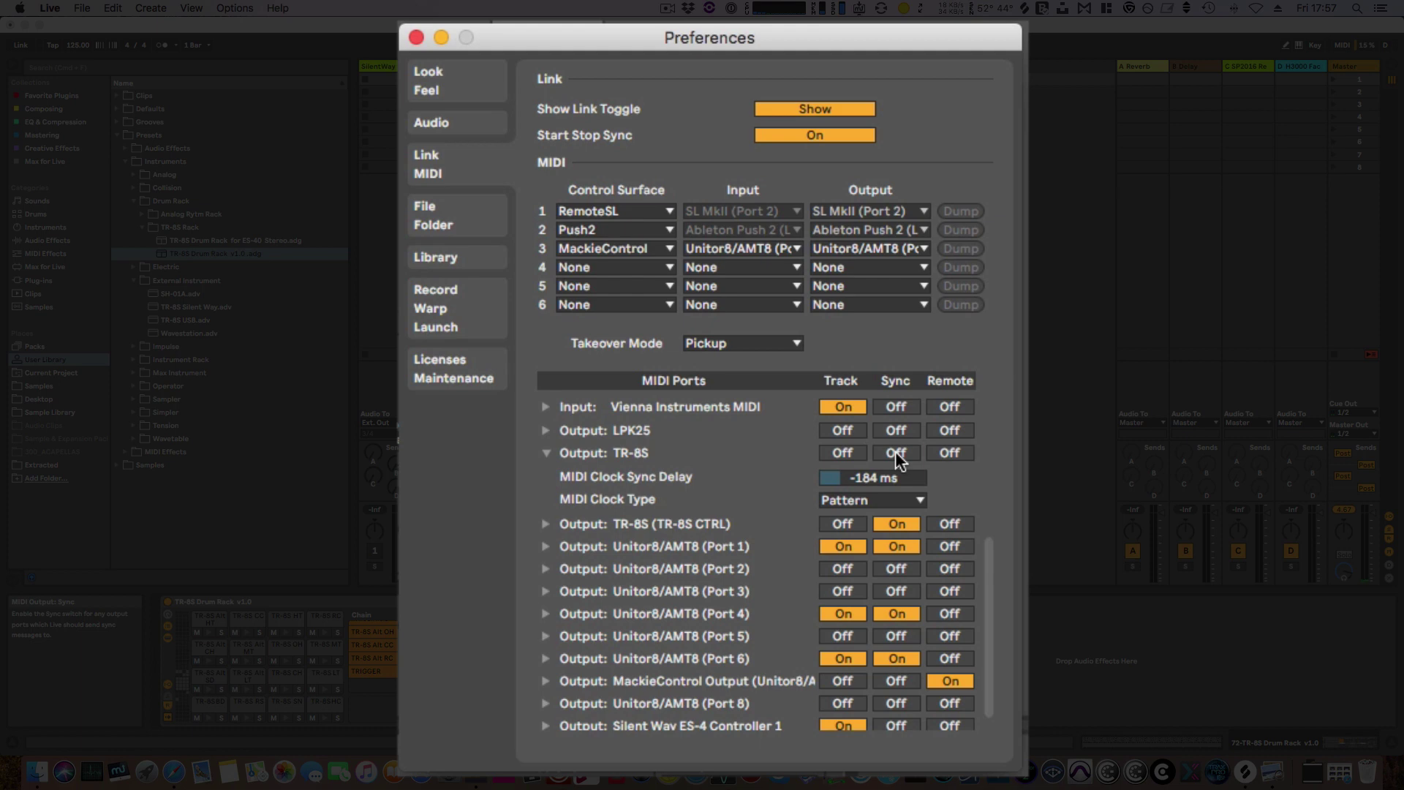
left_click(841, 453)
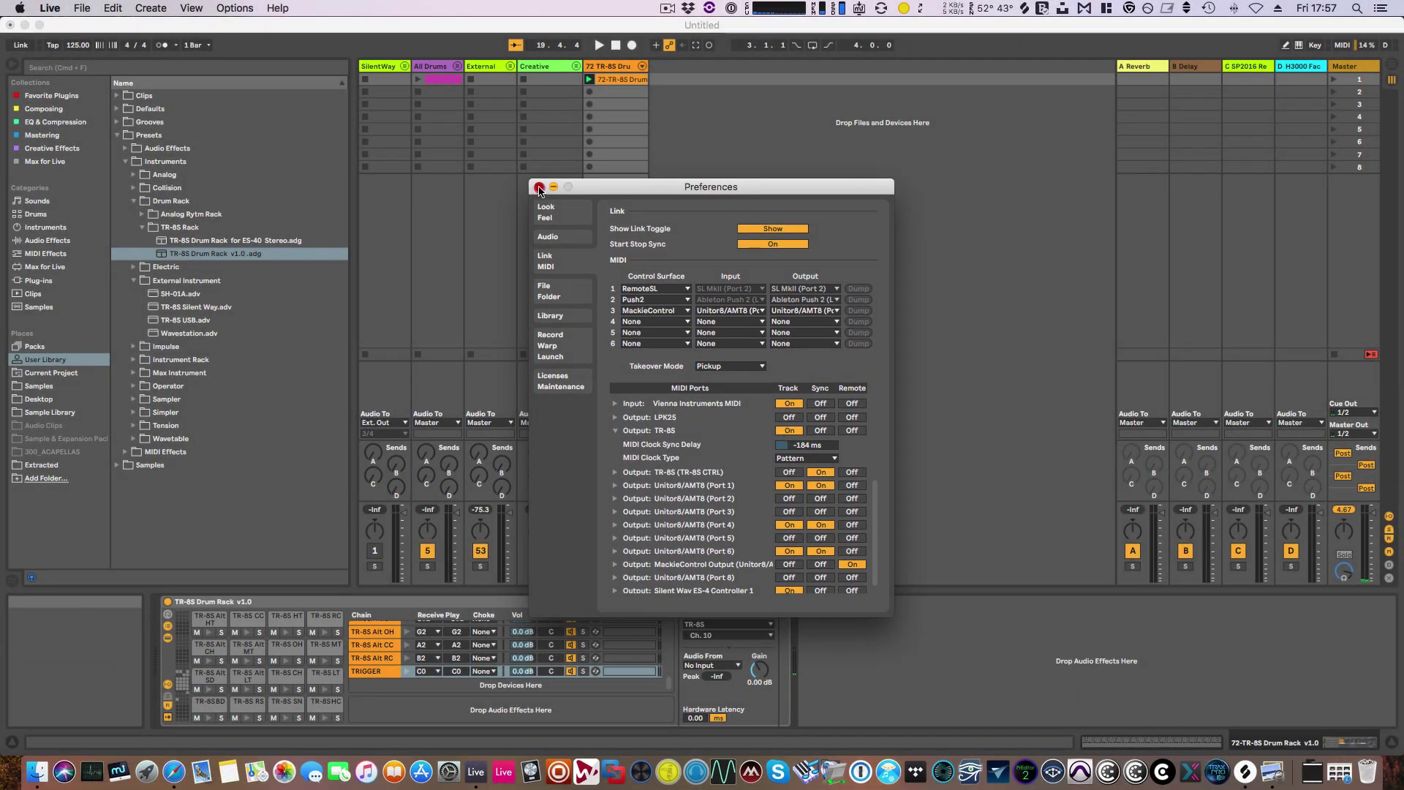
left_click(539, 187)
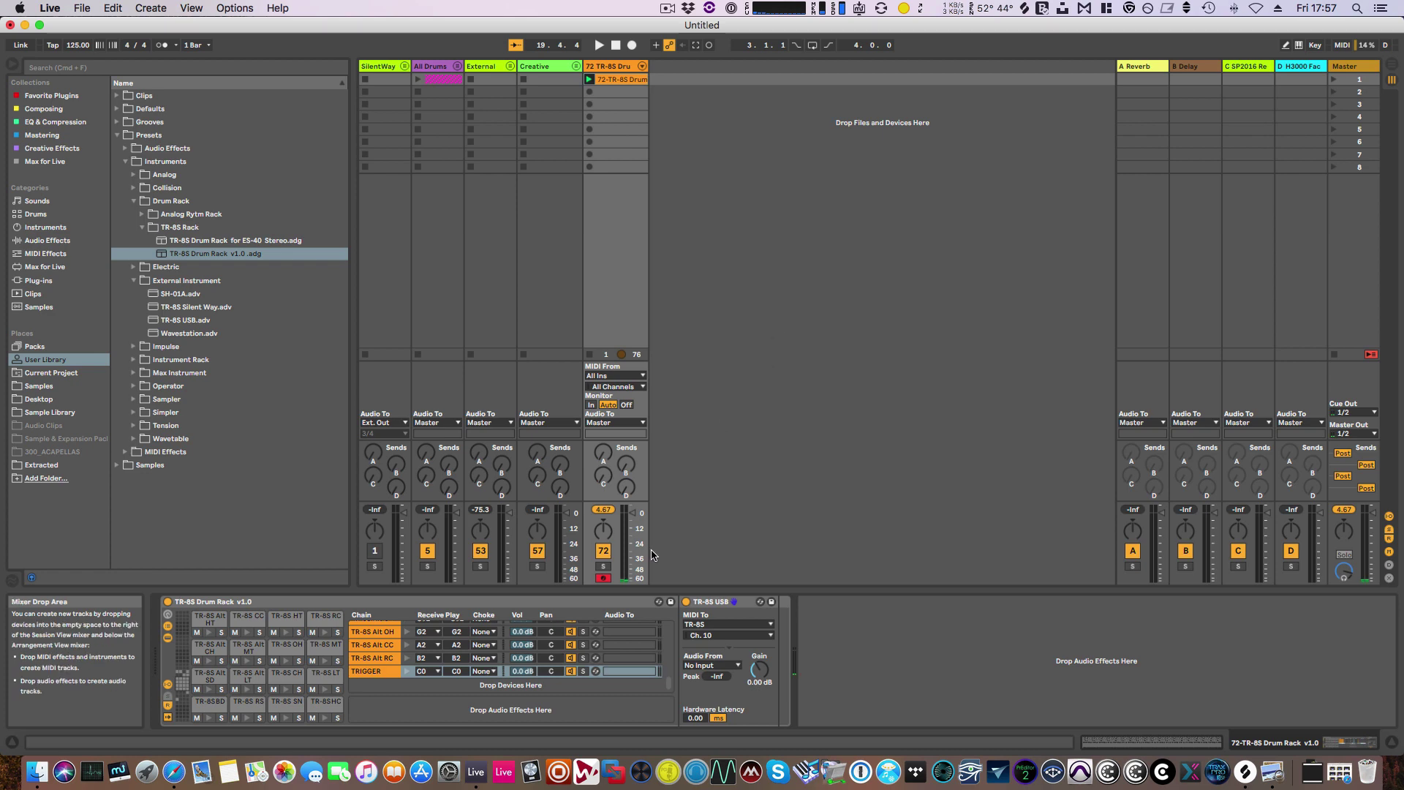
- Open the 72-TR-8S Drum clip and drag its loop end from bar 20 back to bar 17
left_click(617, 82)
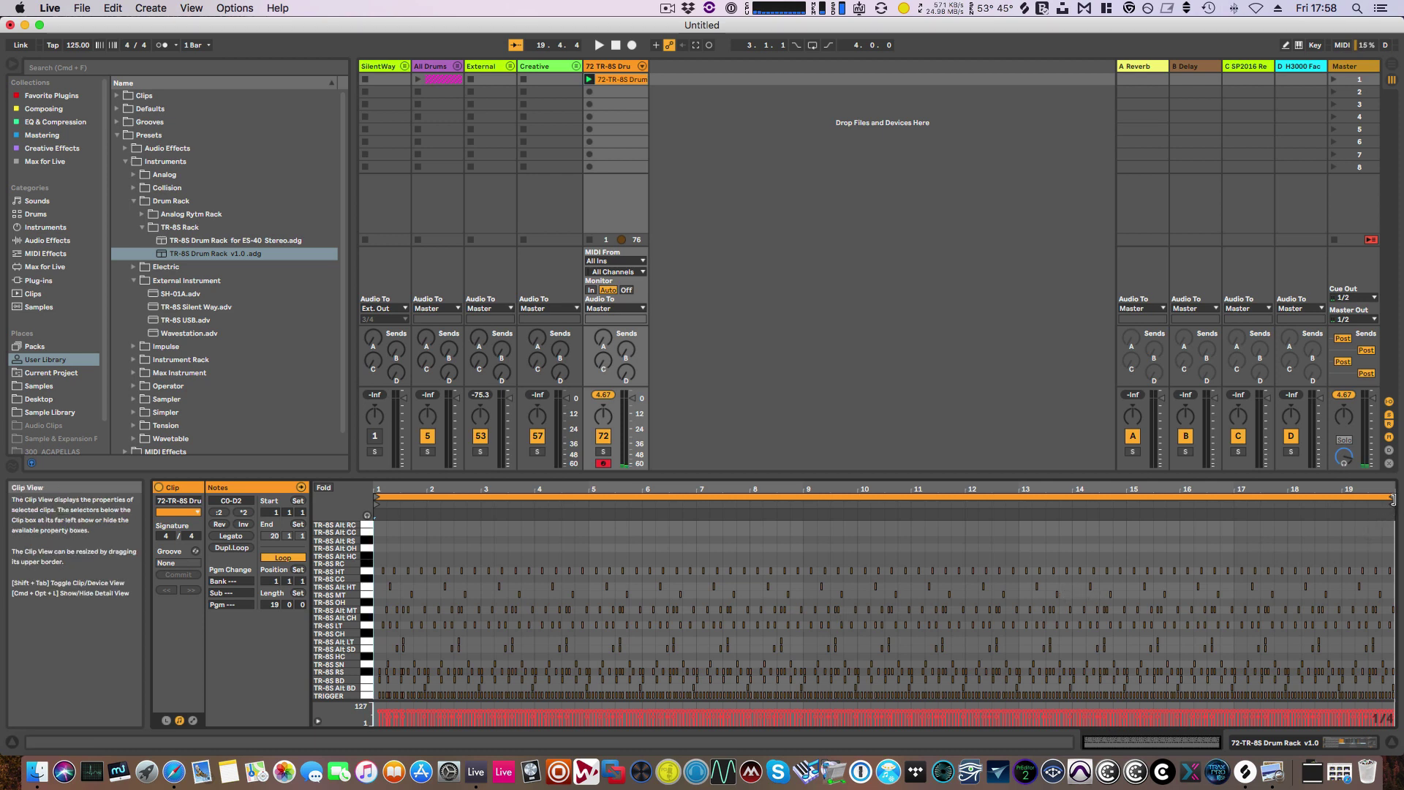
left_click_drag(1392, 499, 1234, 512)
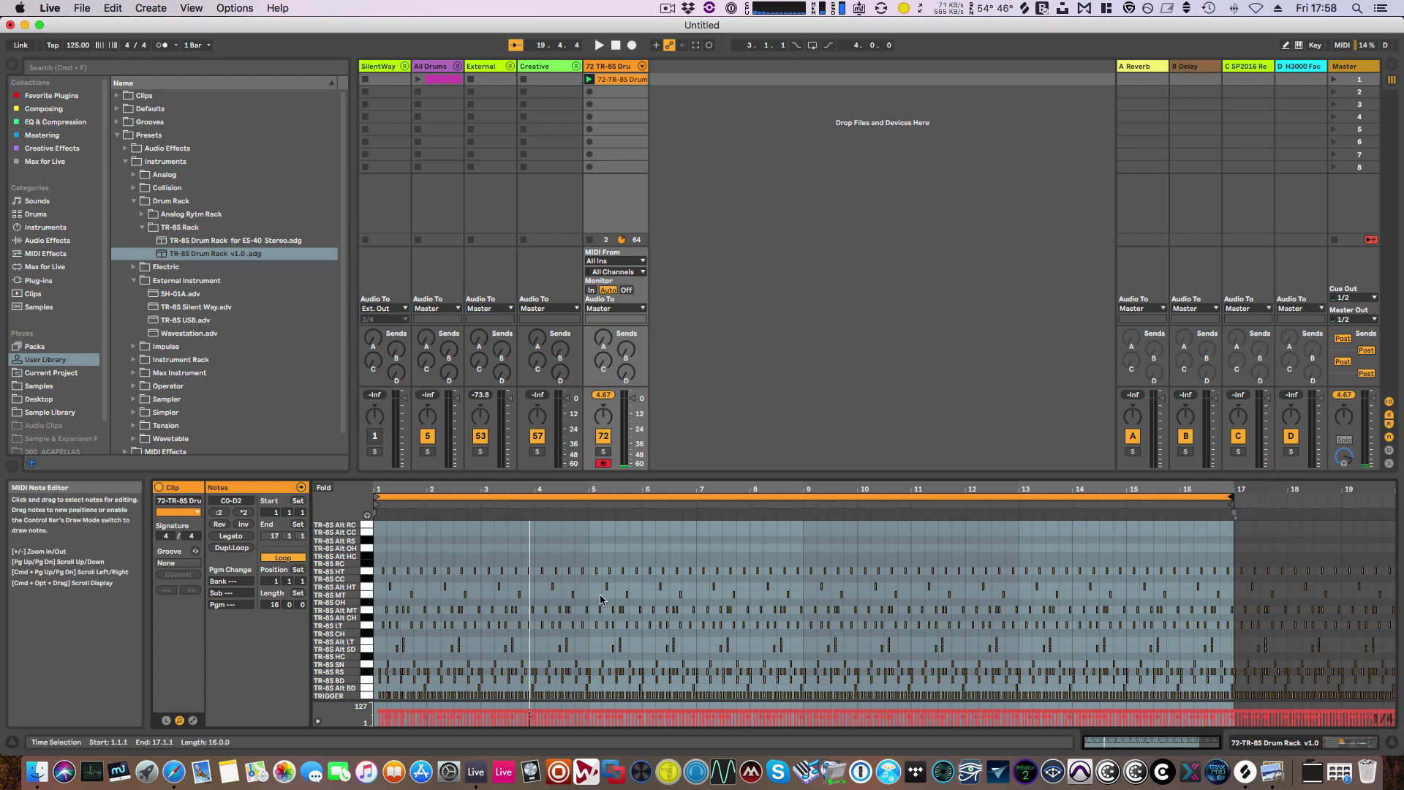
scroll(545, 643, "up", 3)
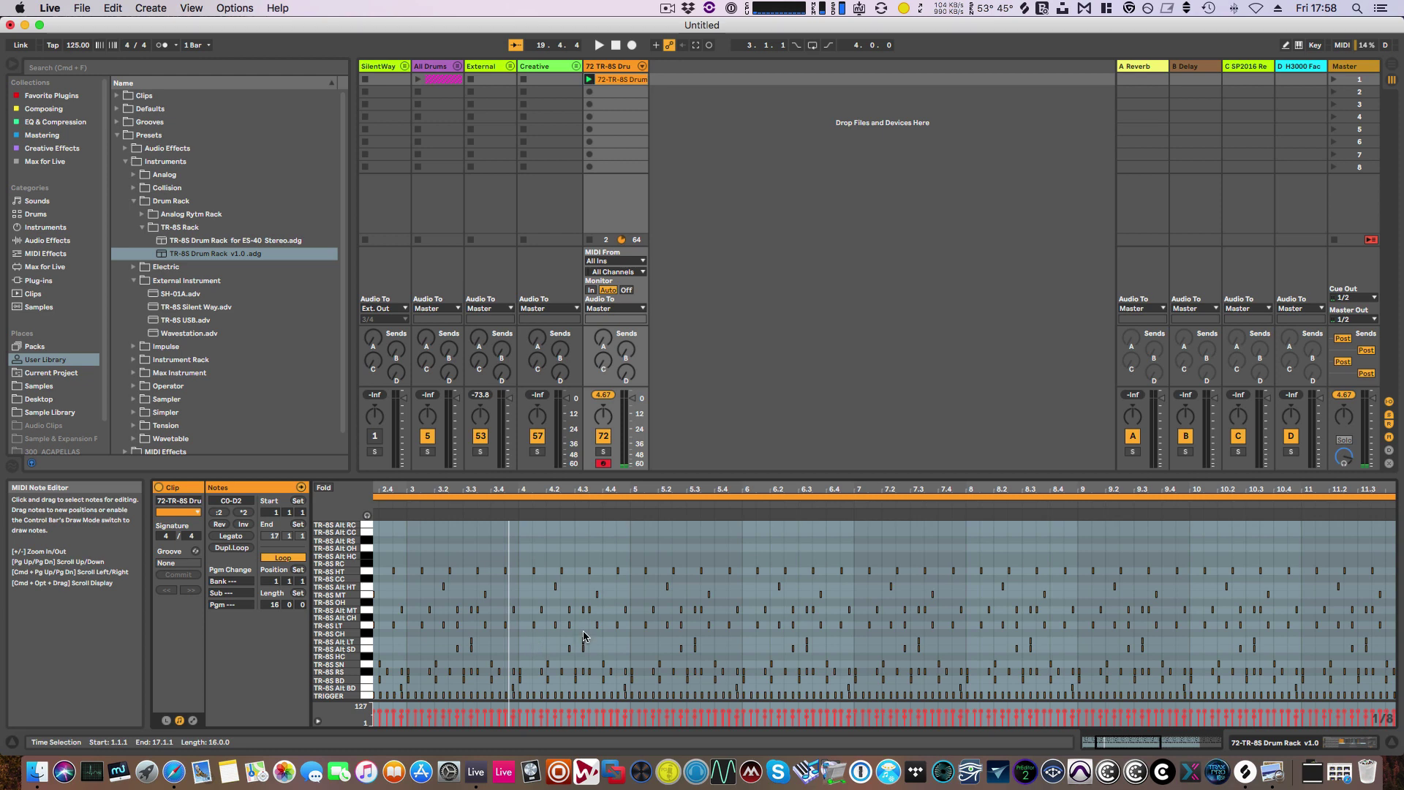
scroll(583, 635, "up", 5)
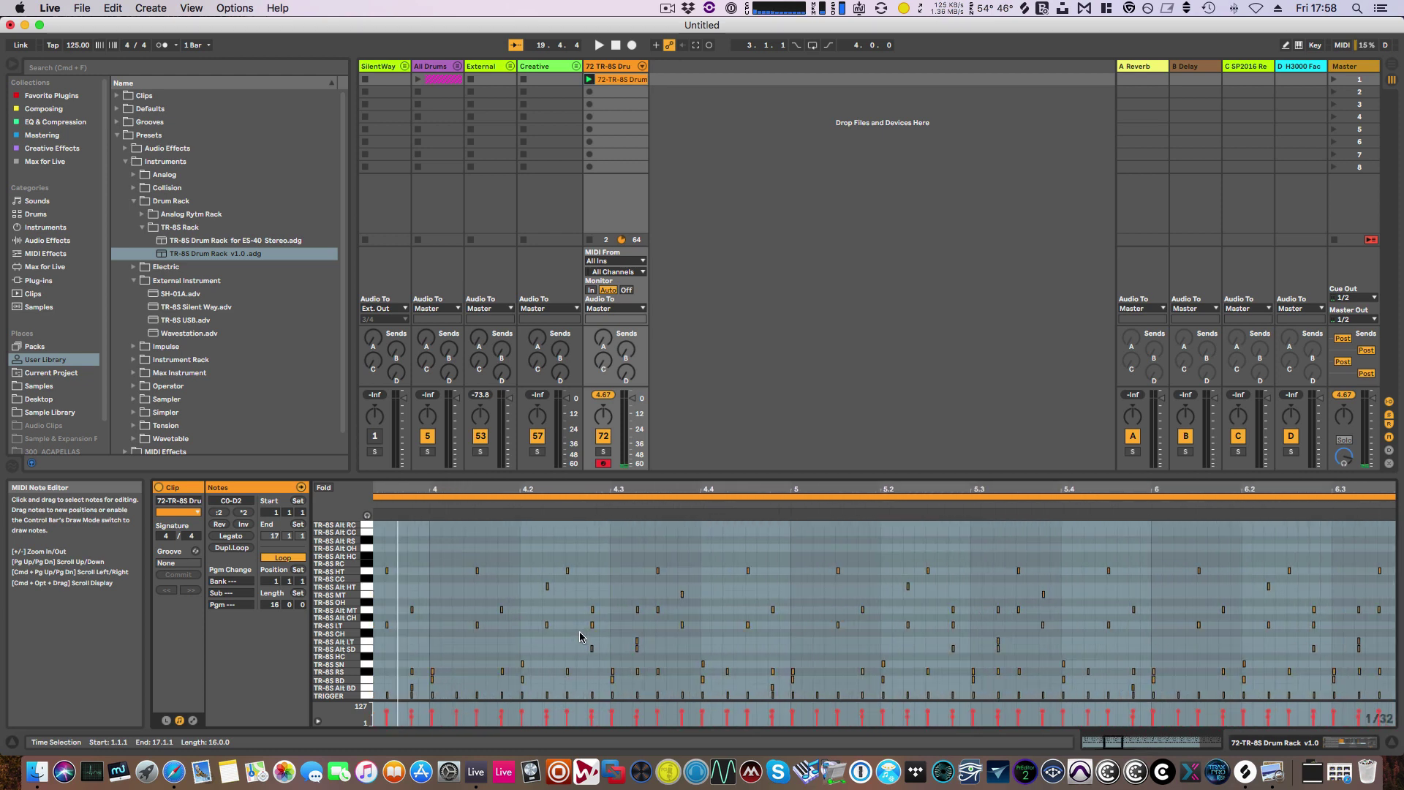
scroll(580, 637, "up", 3)
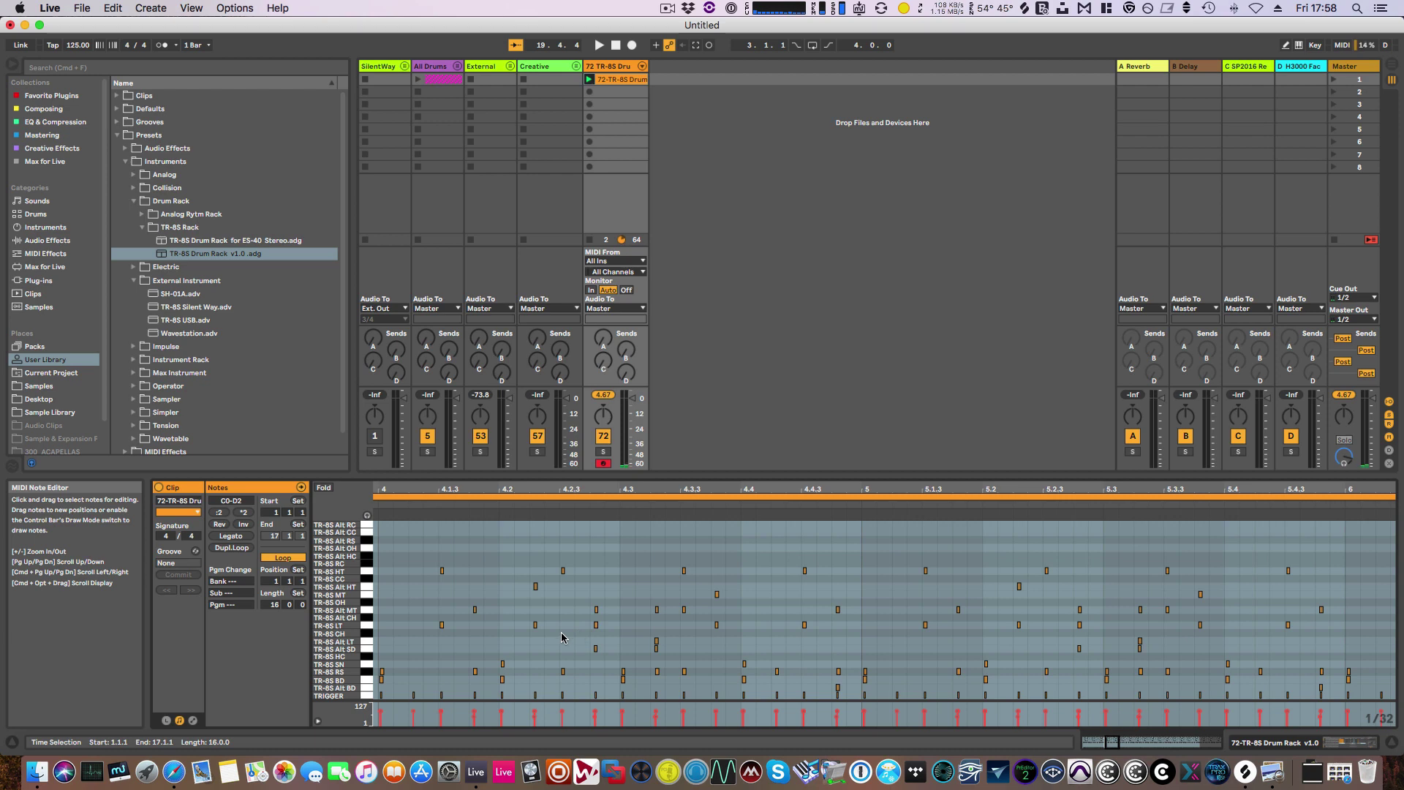
scroll(562, 637, "down", 5)
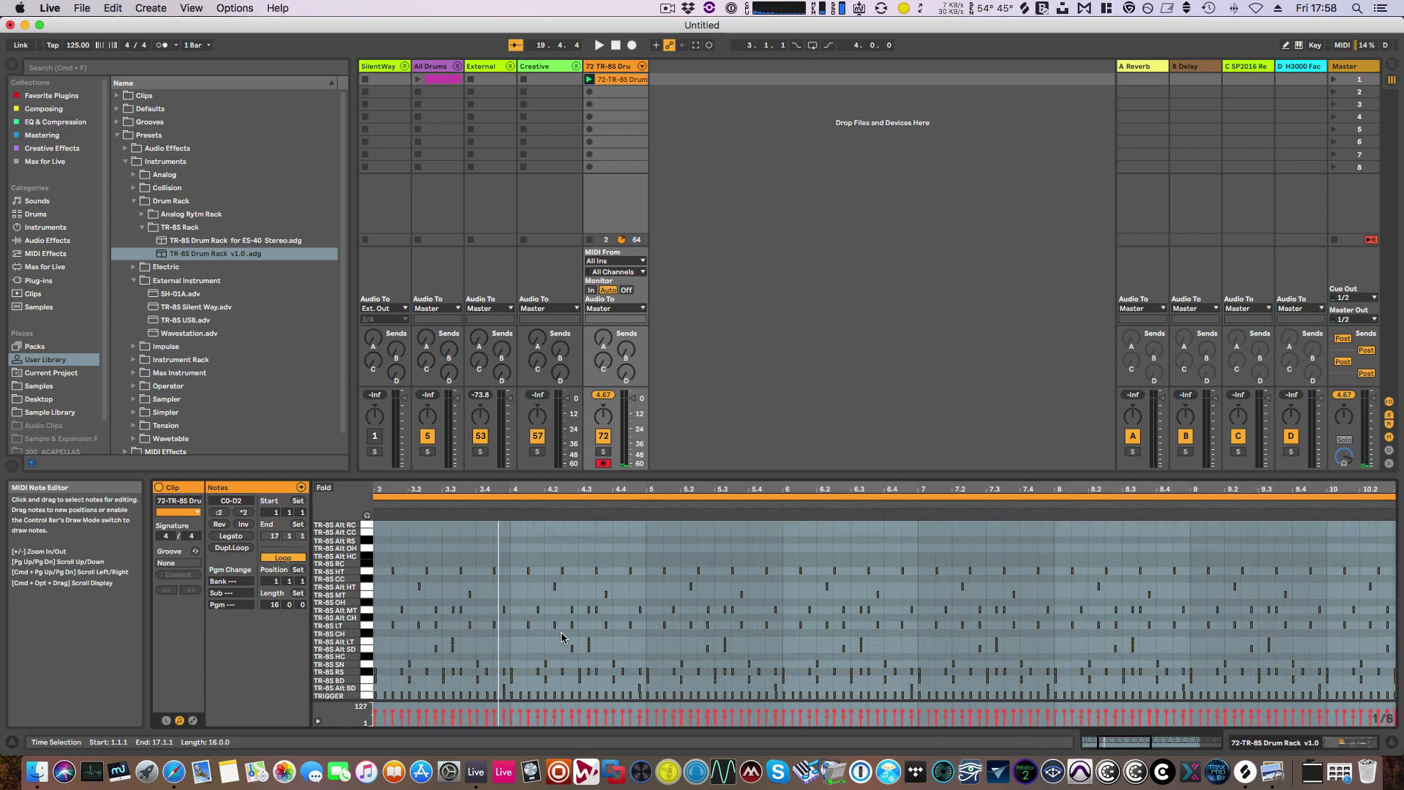
scroll(562, 637, "down", 5)
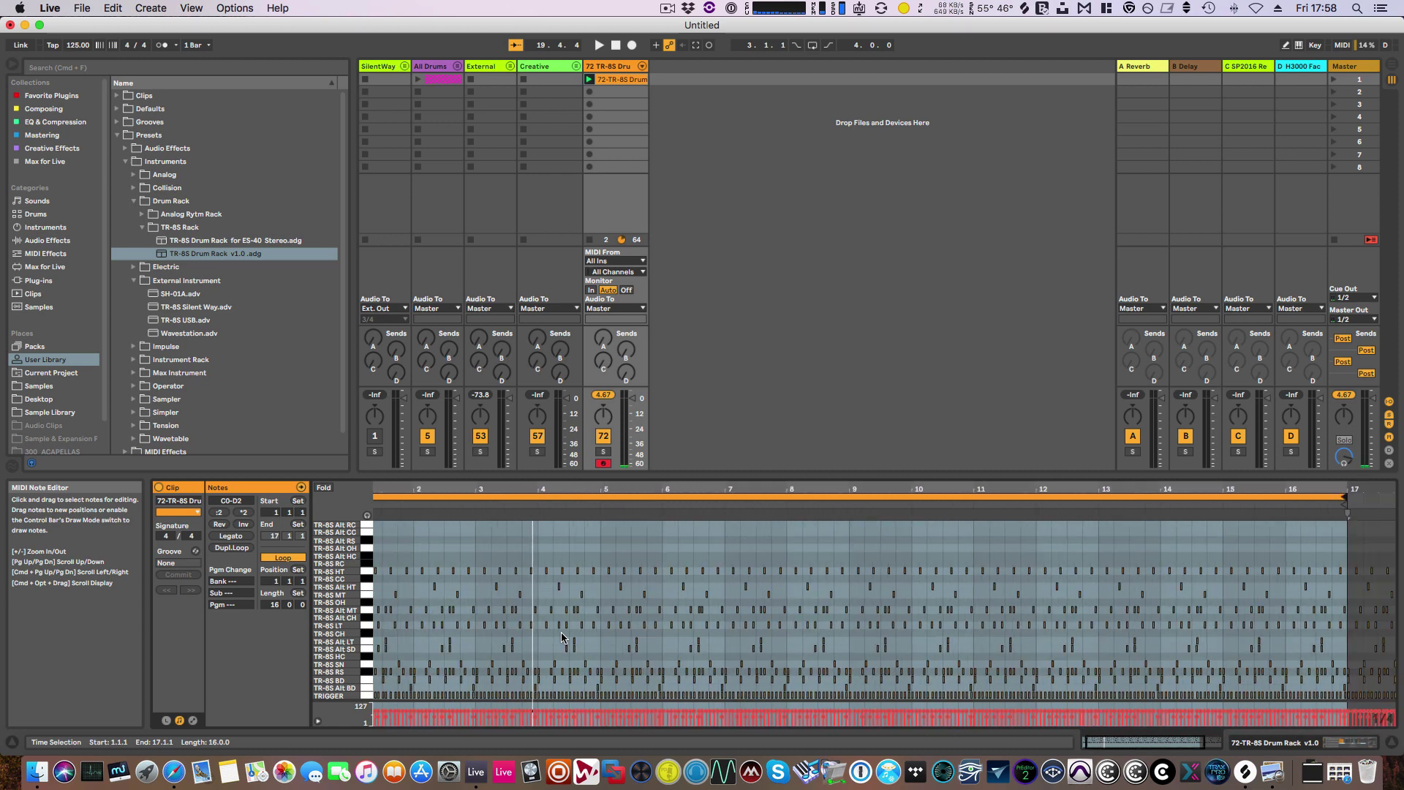
scroll(562, 637, "down", 2)
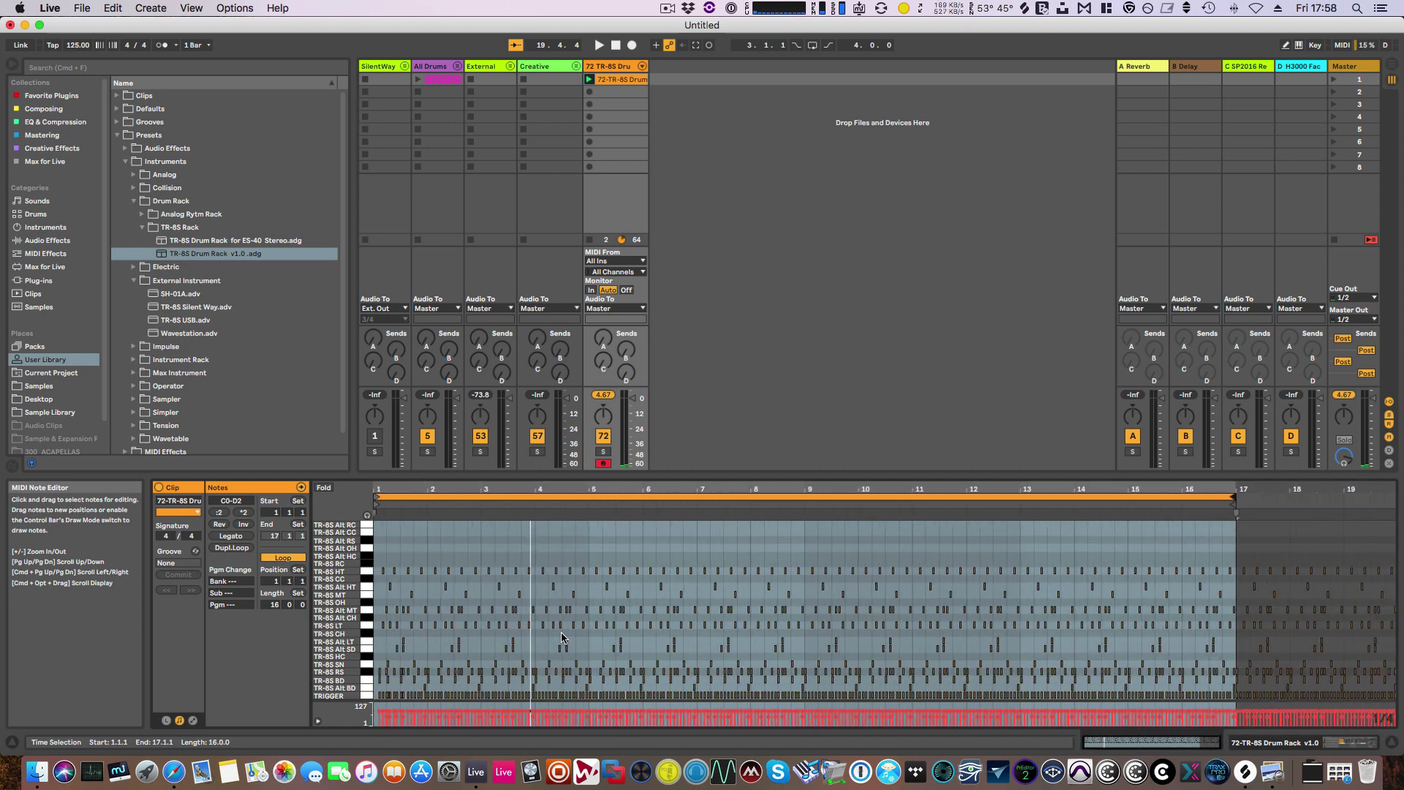
double_click(616, 66)
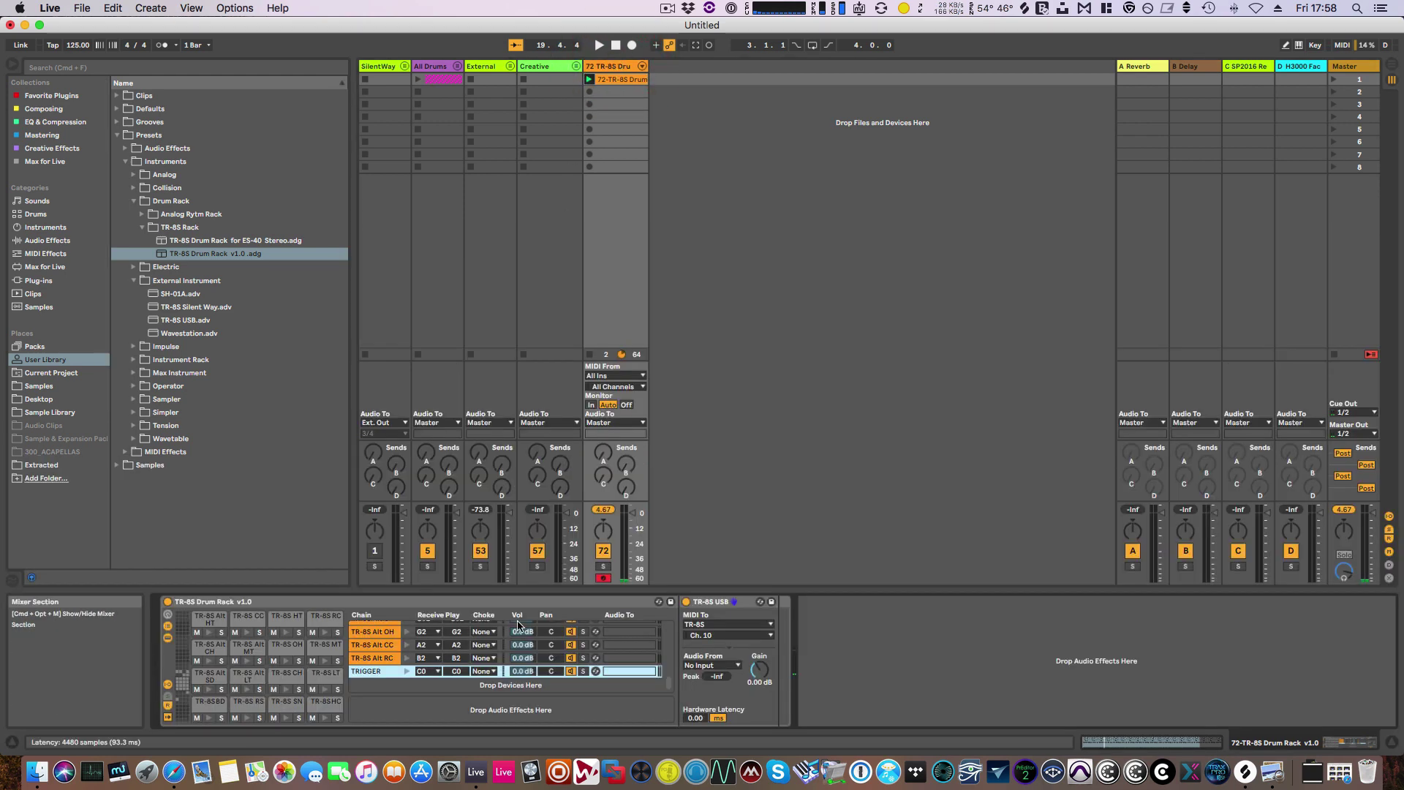
left_click_drag(672, 684, 670, 636)
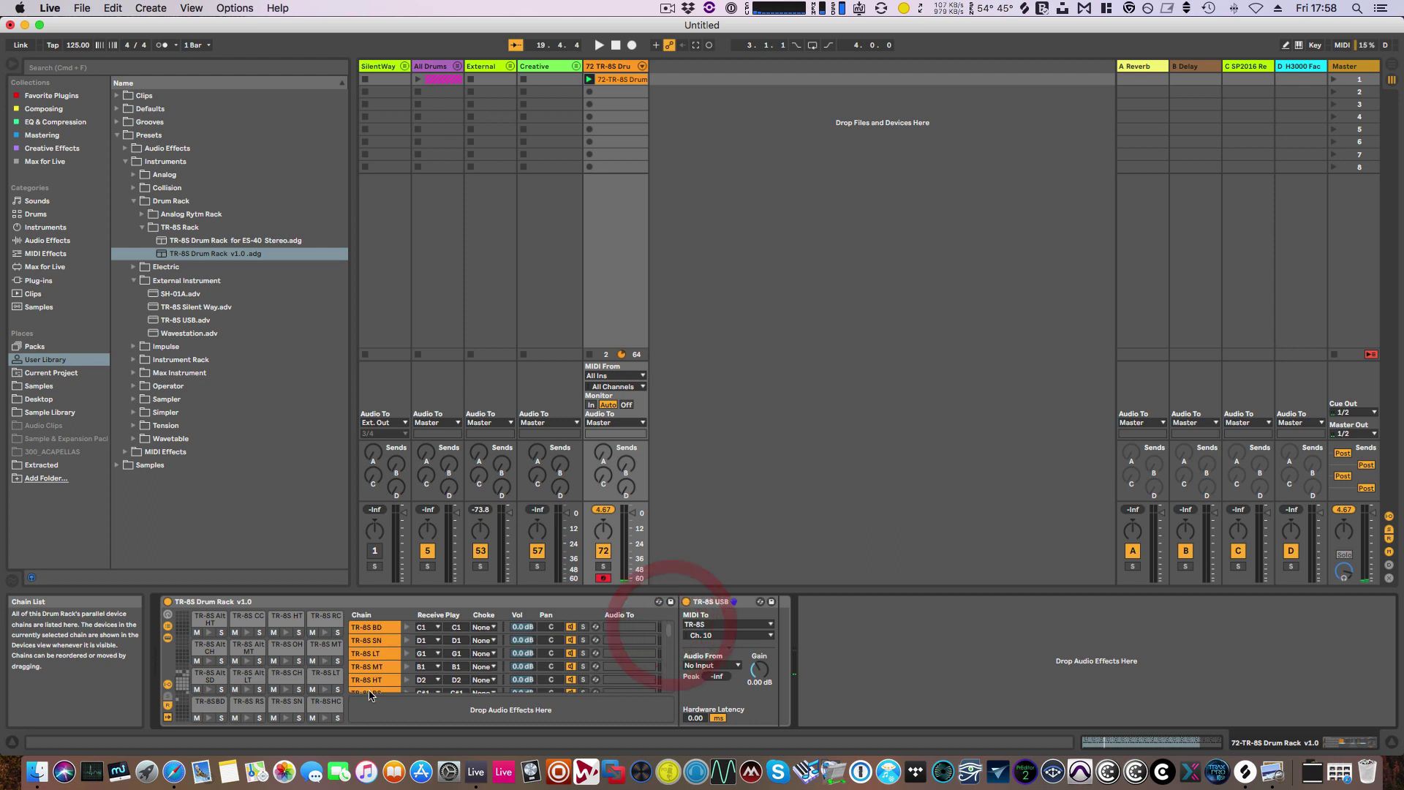
left_click(369, 629)
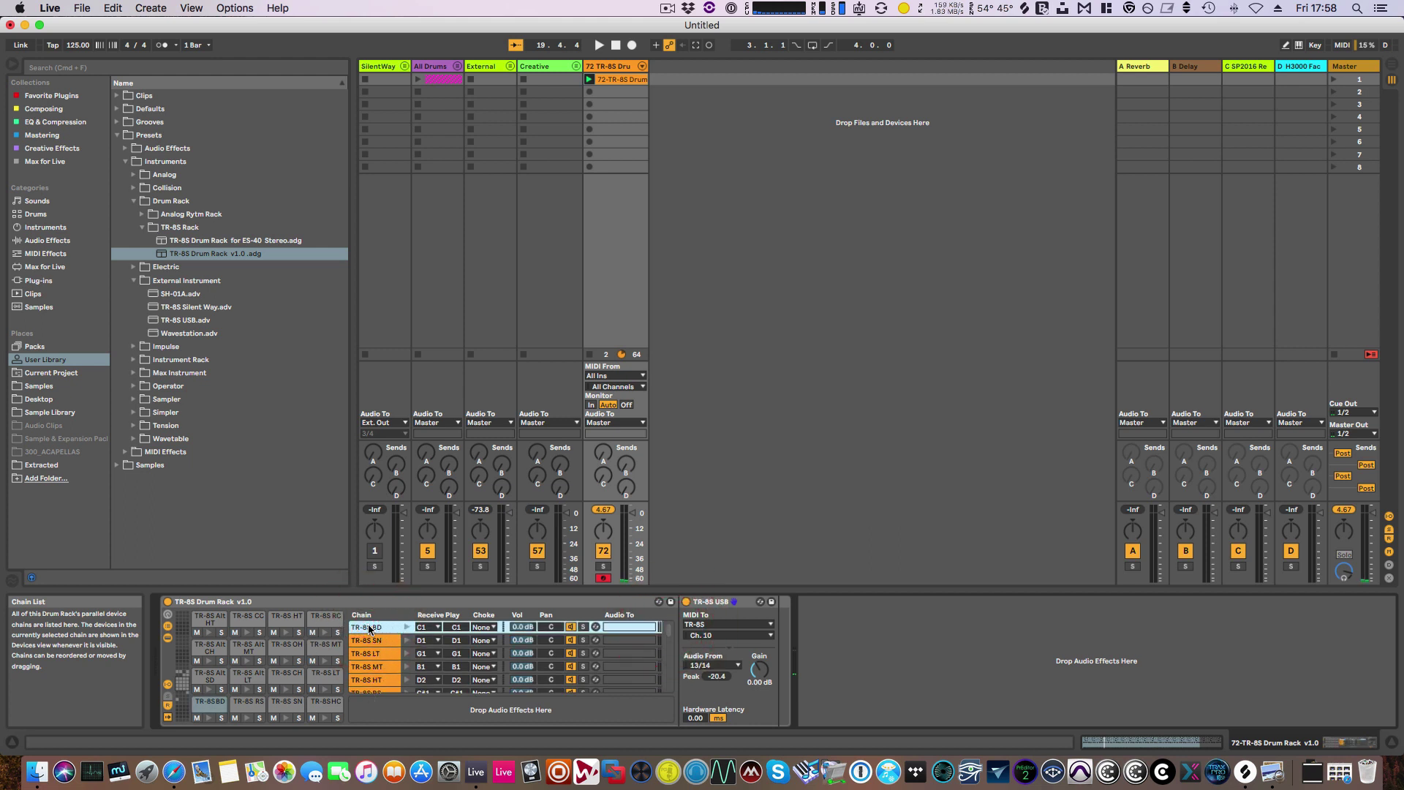
right_click(369, 627)
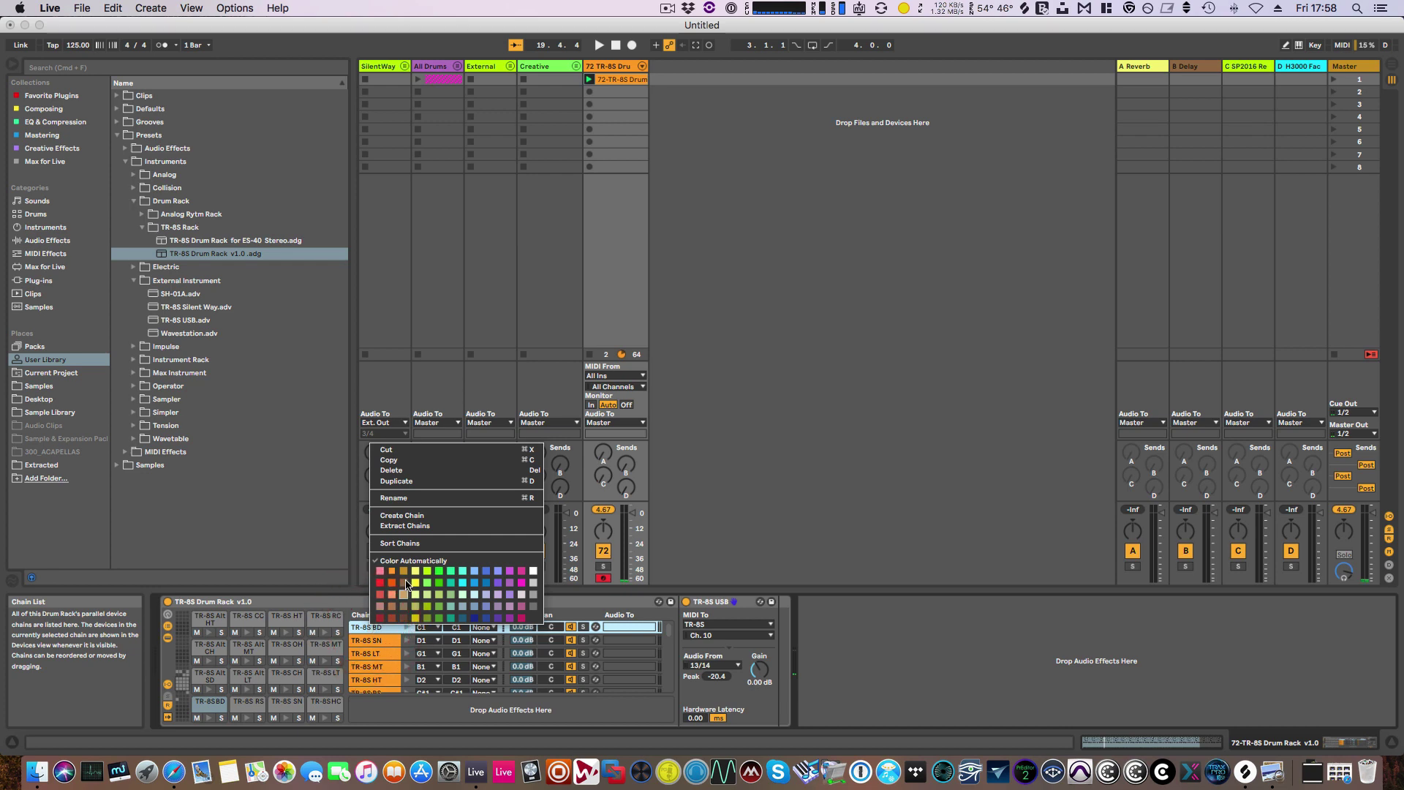
left_click(410, 526)
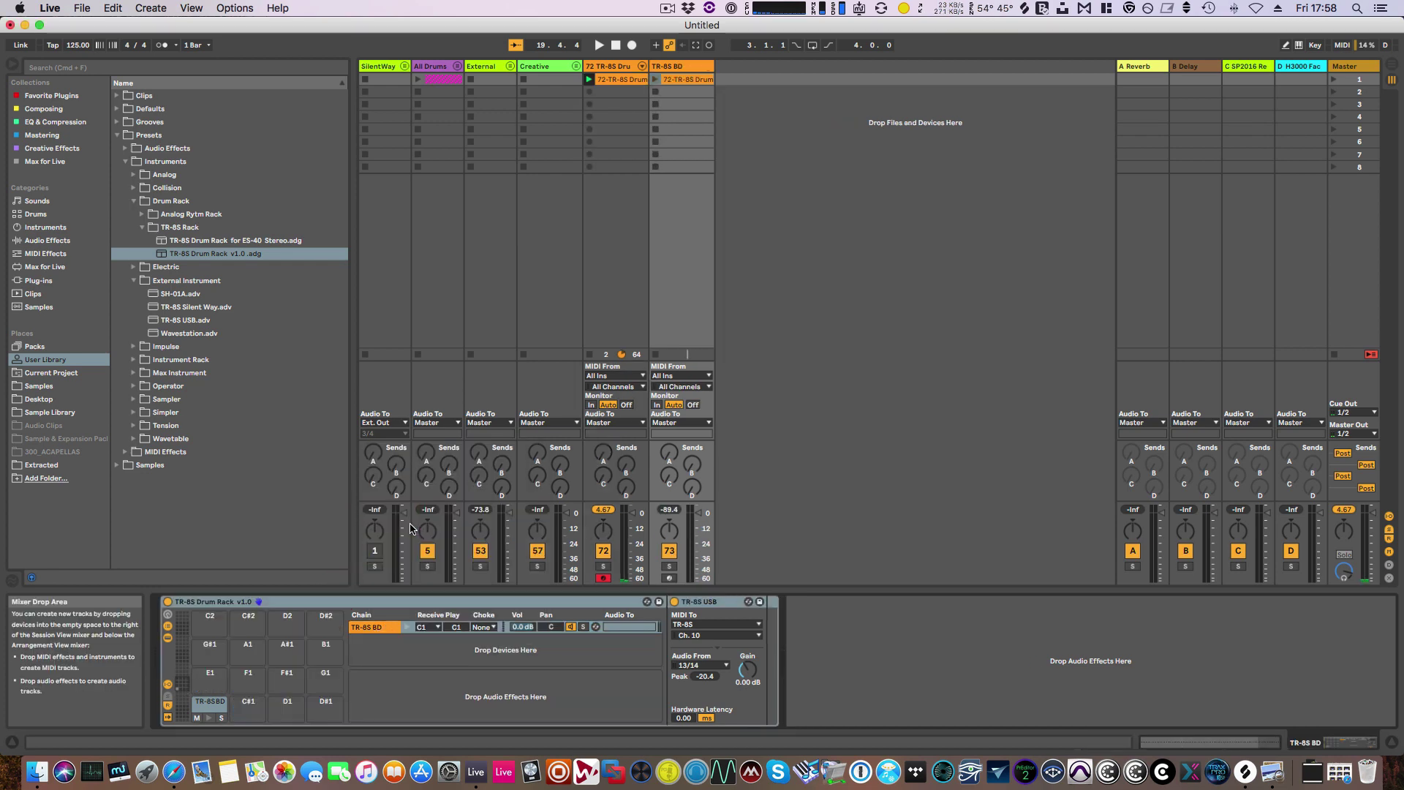
double_click(686, 82)
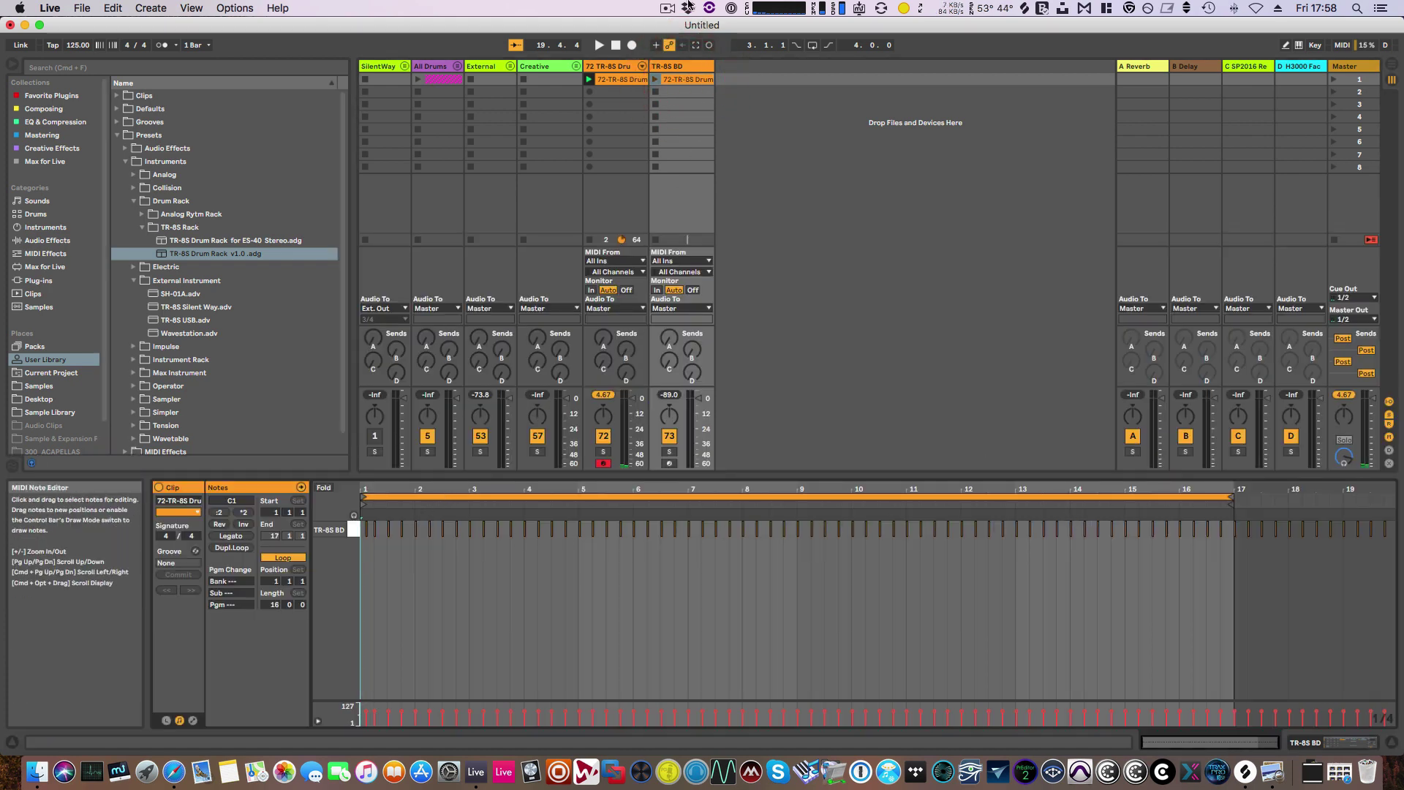
left_click(608, 67)
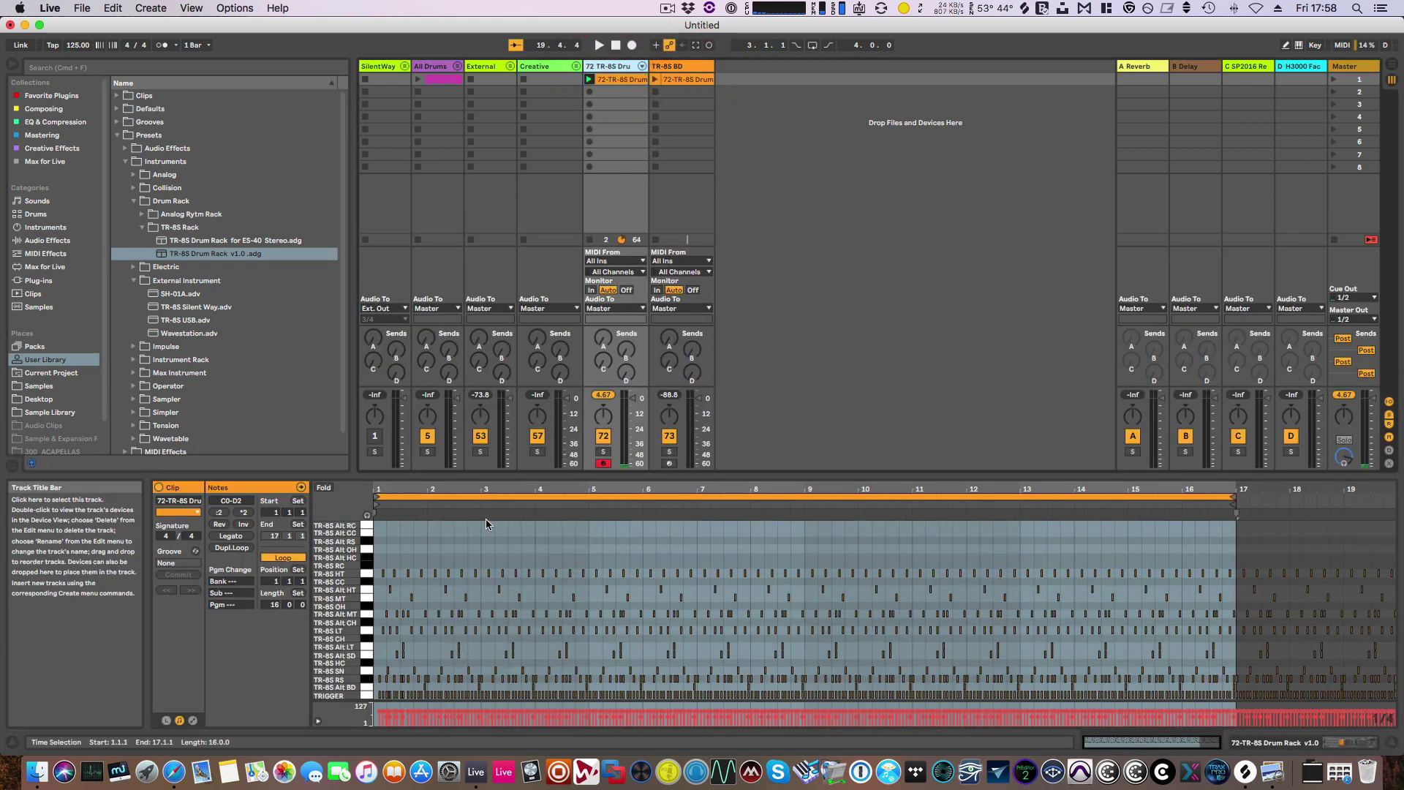
double_click(613, 66)
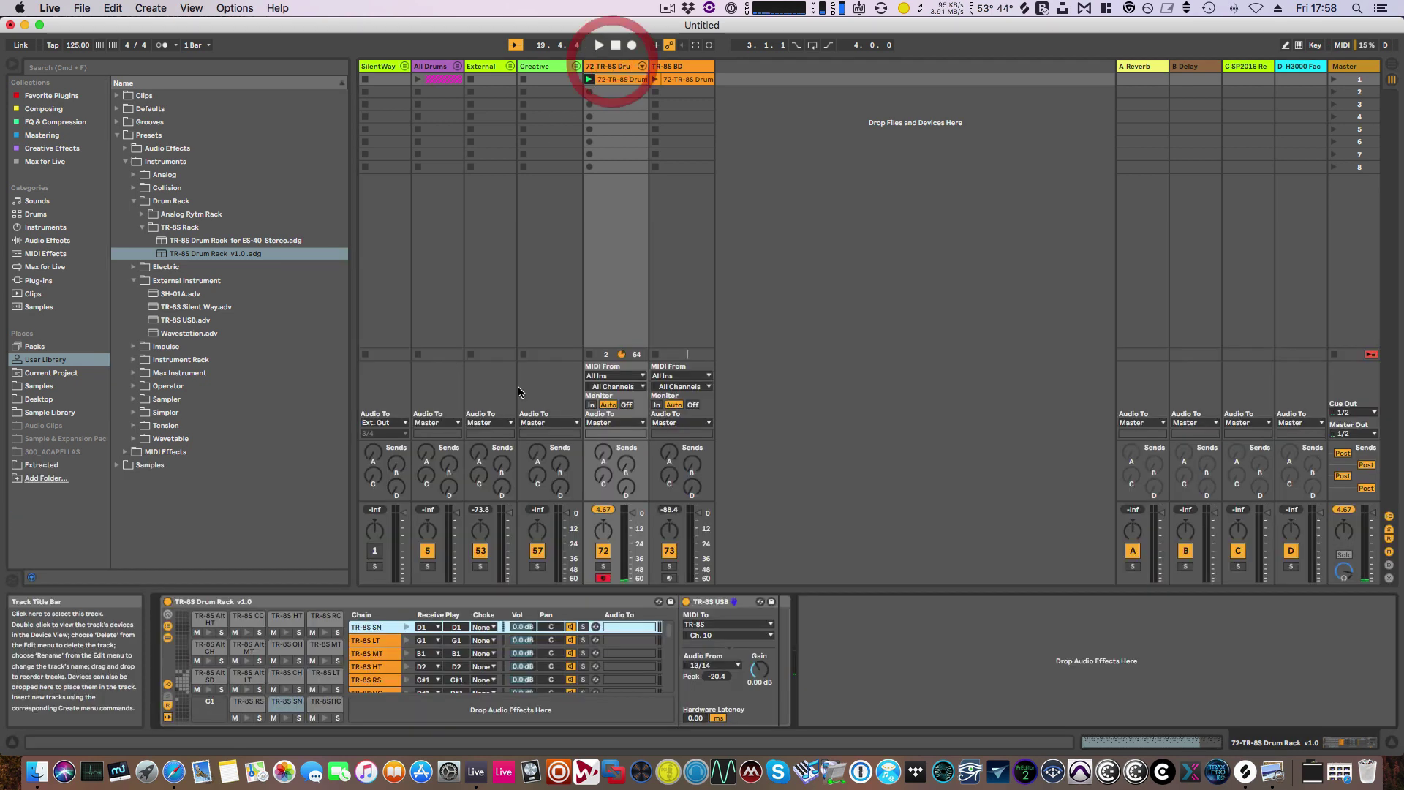
right_click(371, 628)
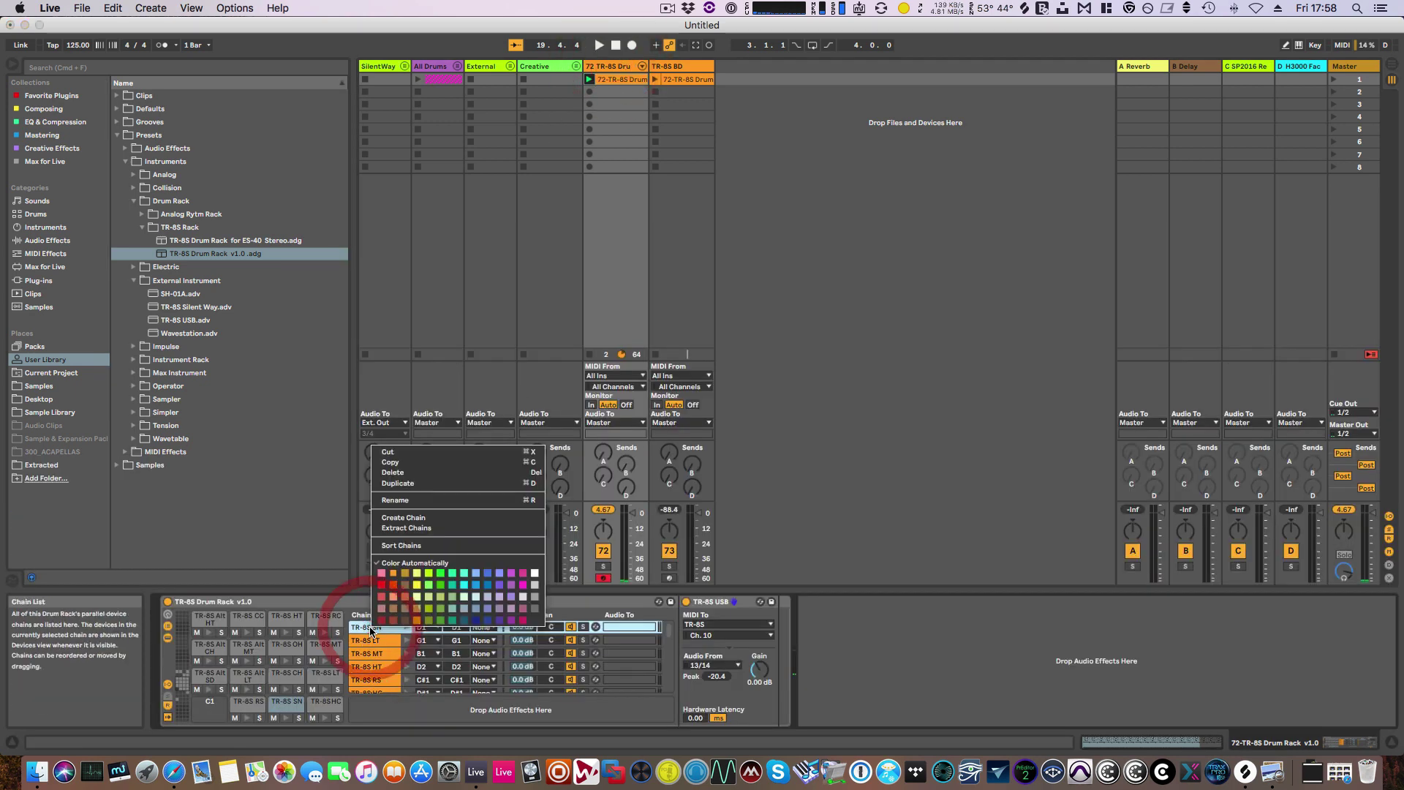
left_click(407, 529)
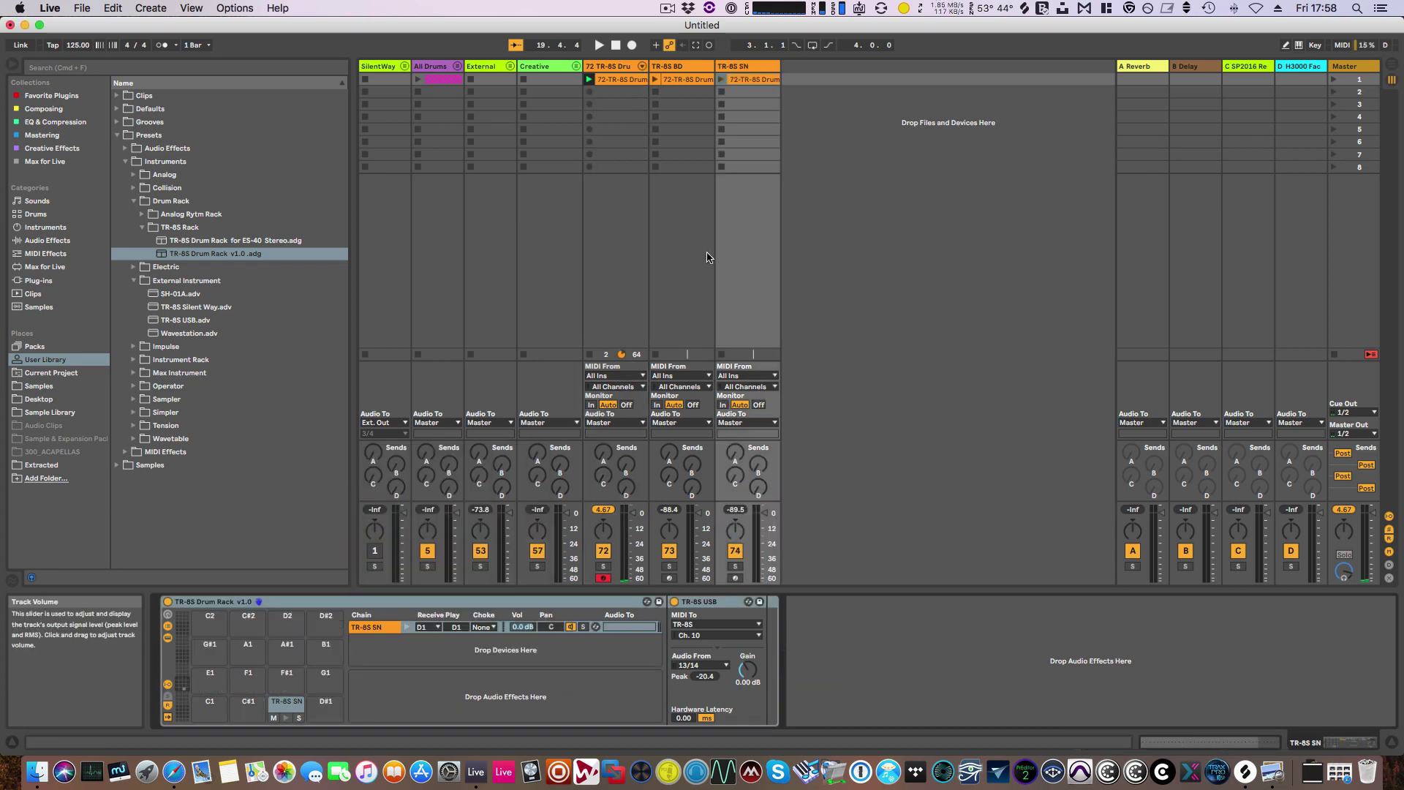
left_click(746, 80)
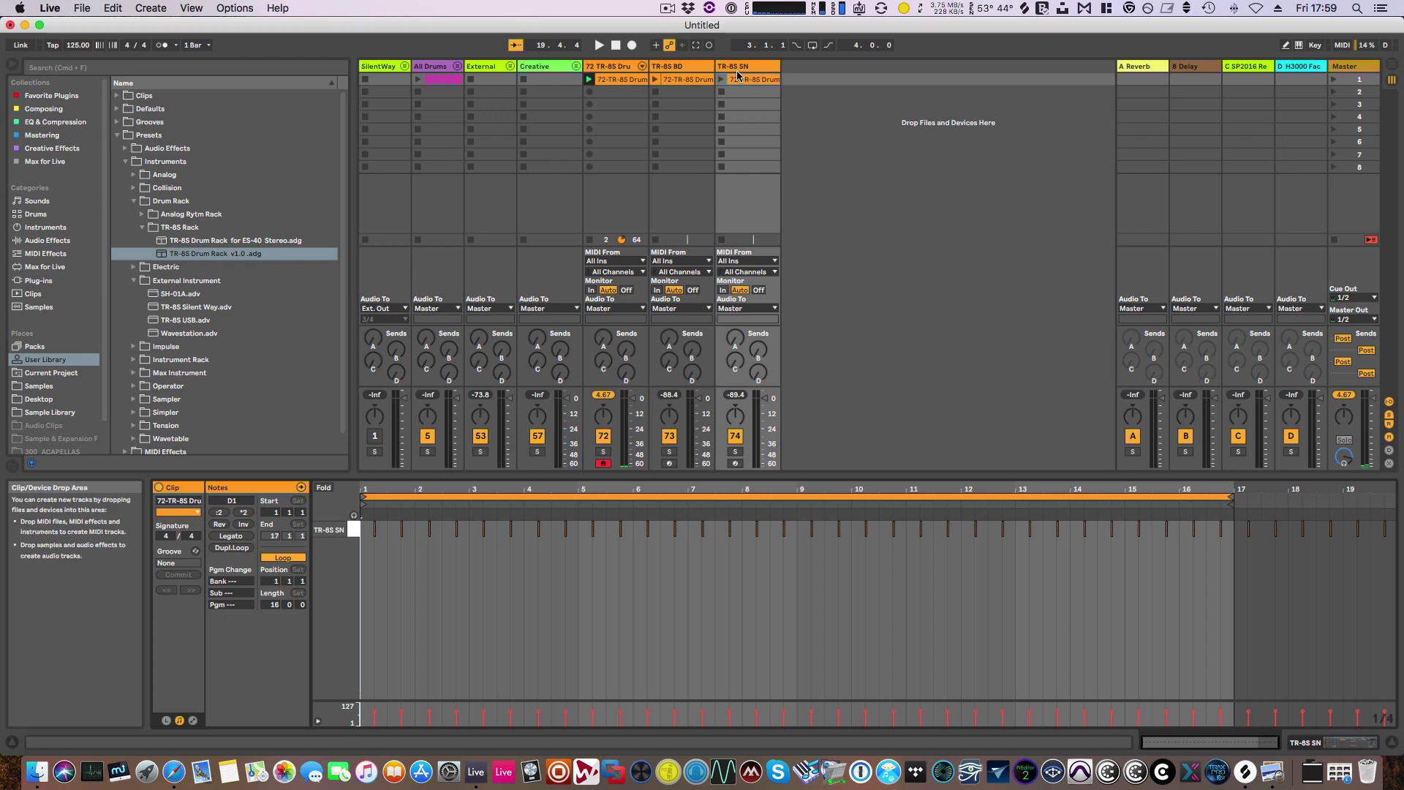
left_click(743, 68)
left_click(615, 68)
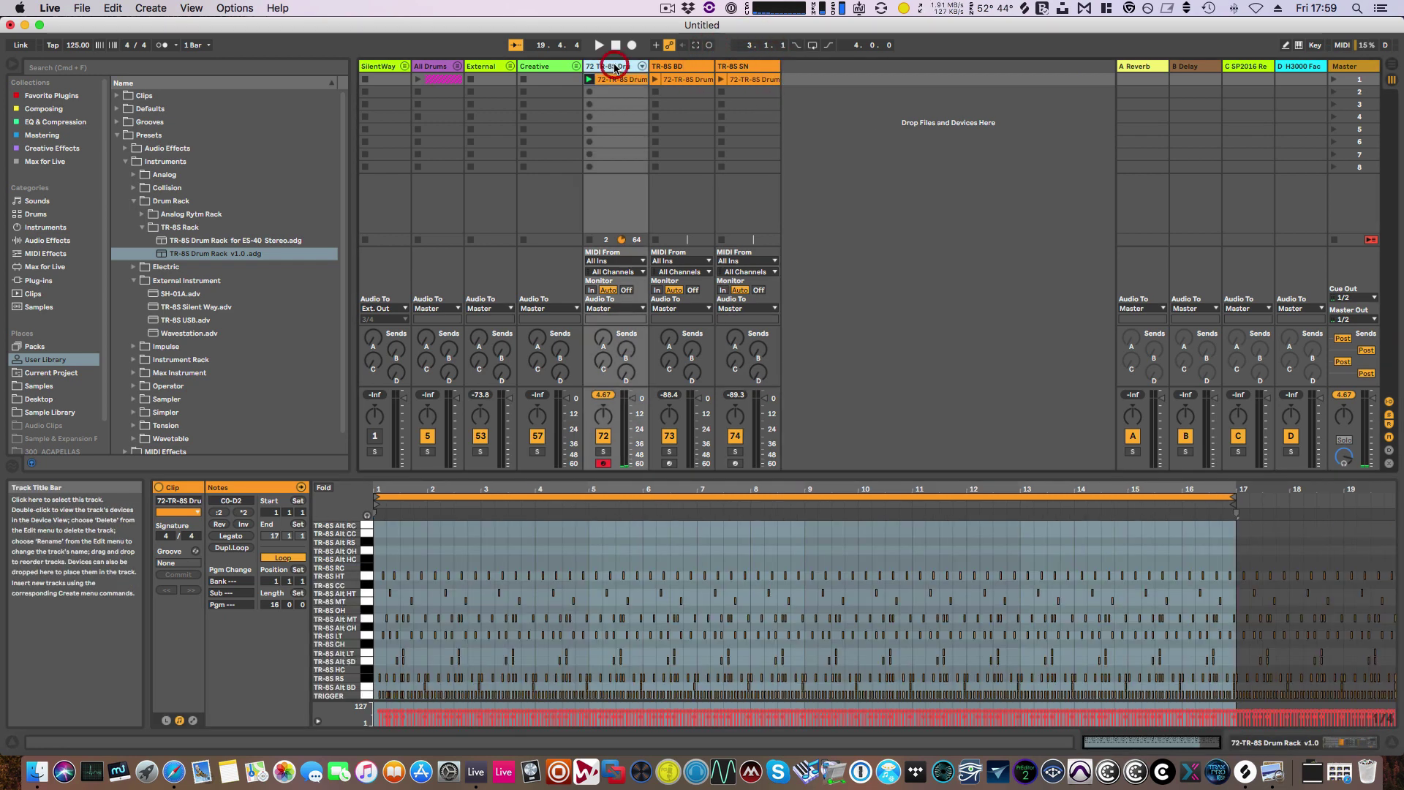
double_click(615, 67)
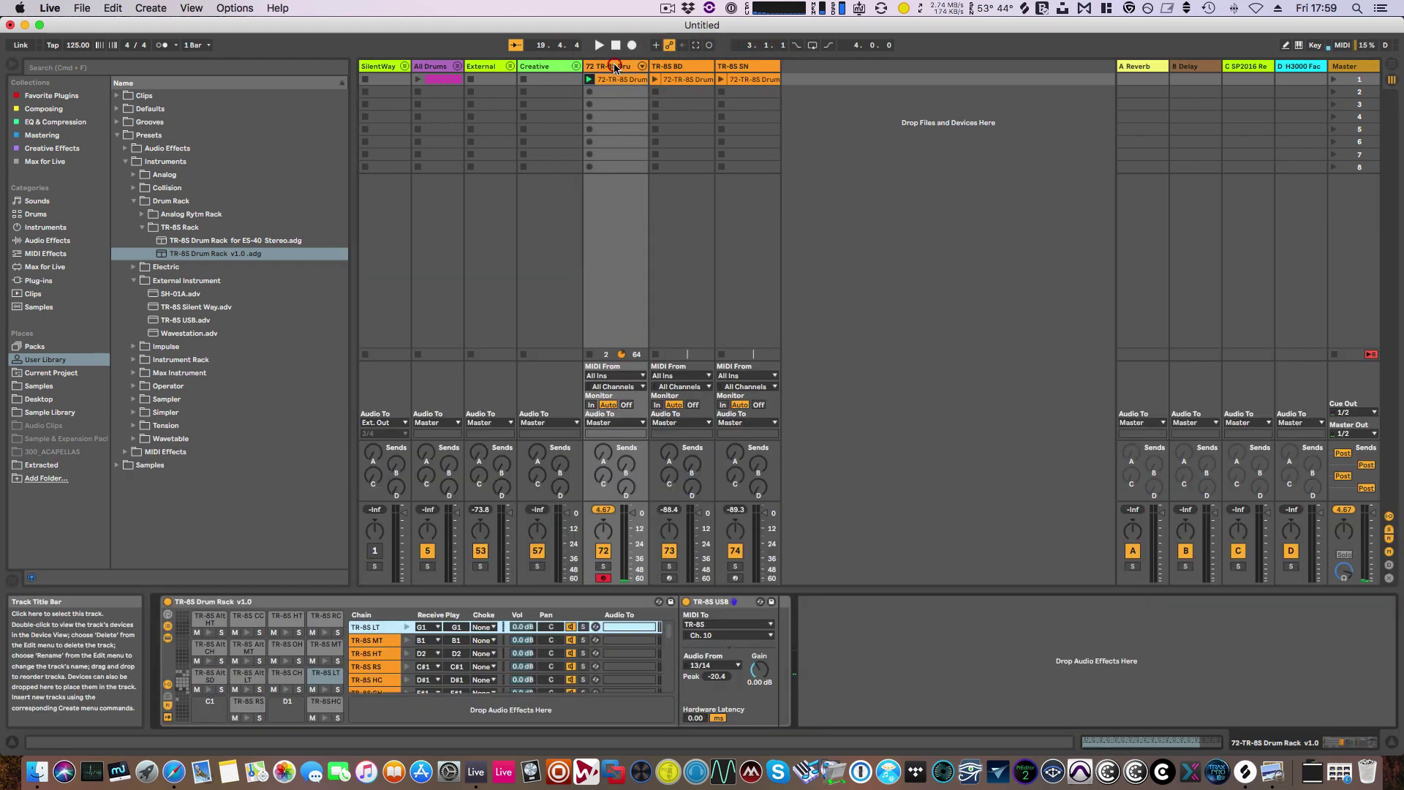
left_click(366, 666, "shift")
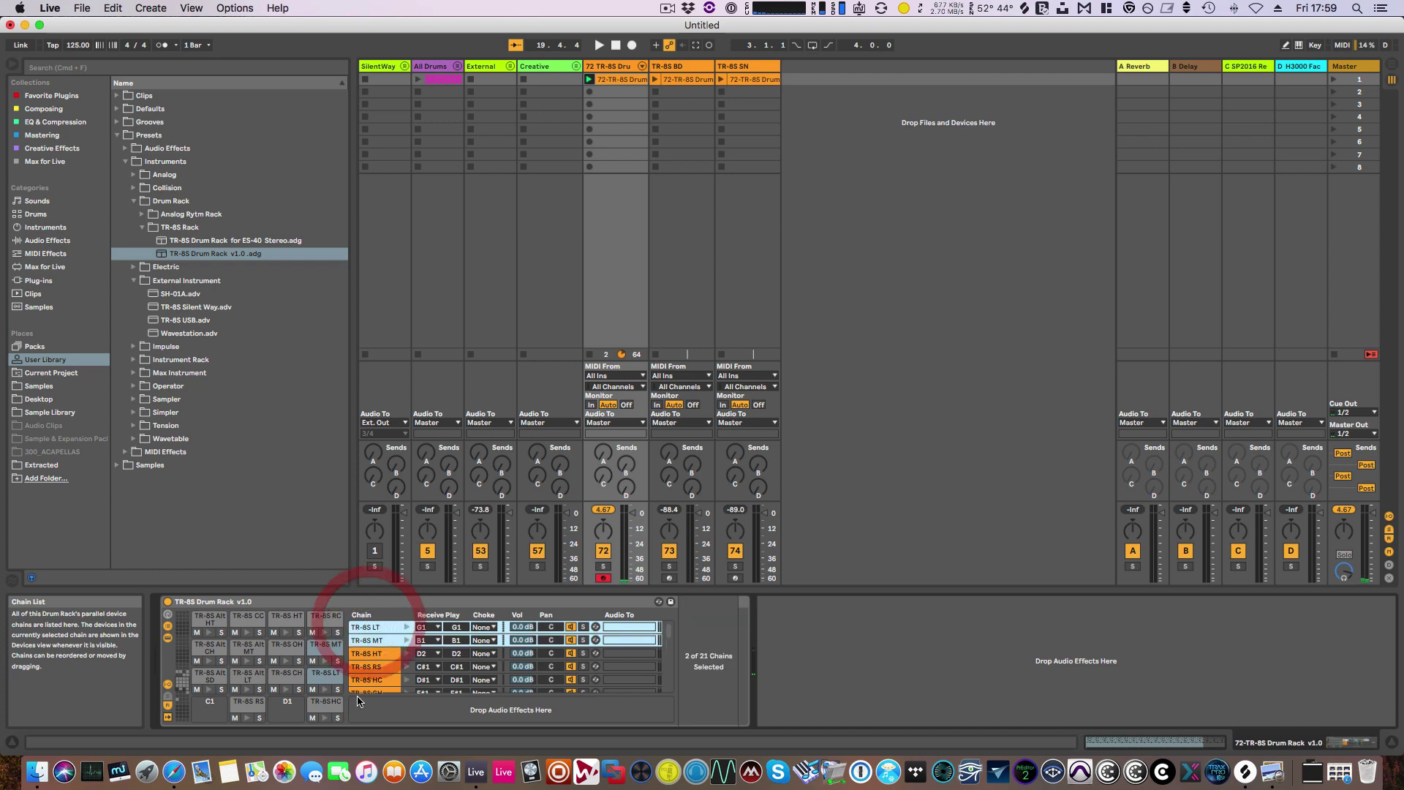
right_click(369, 667)
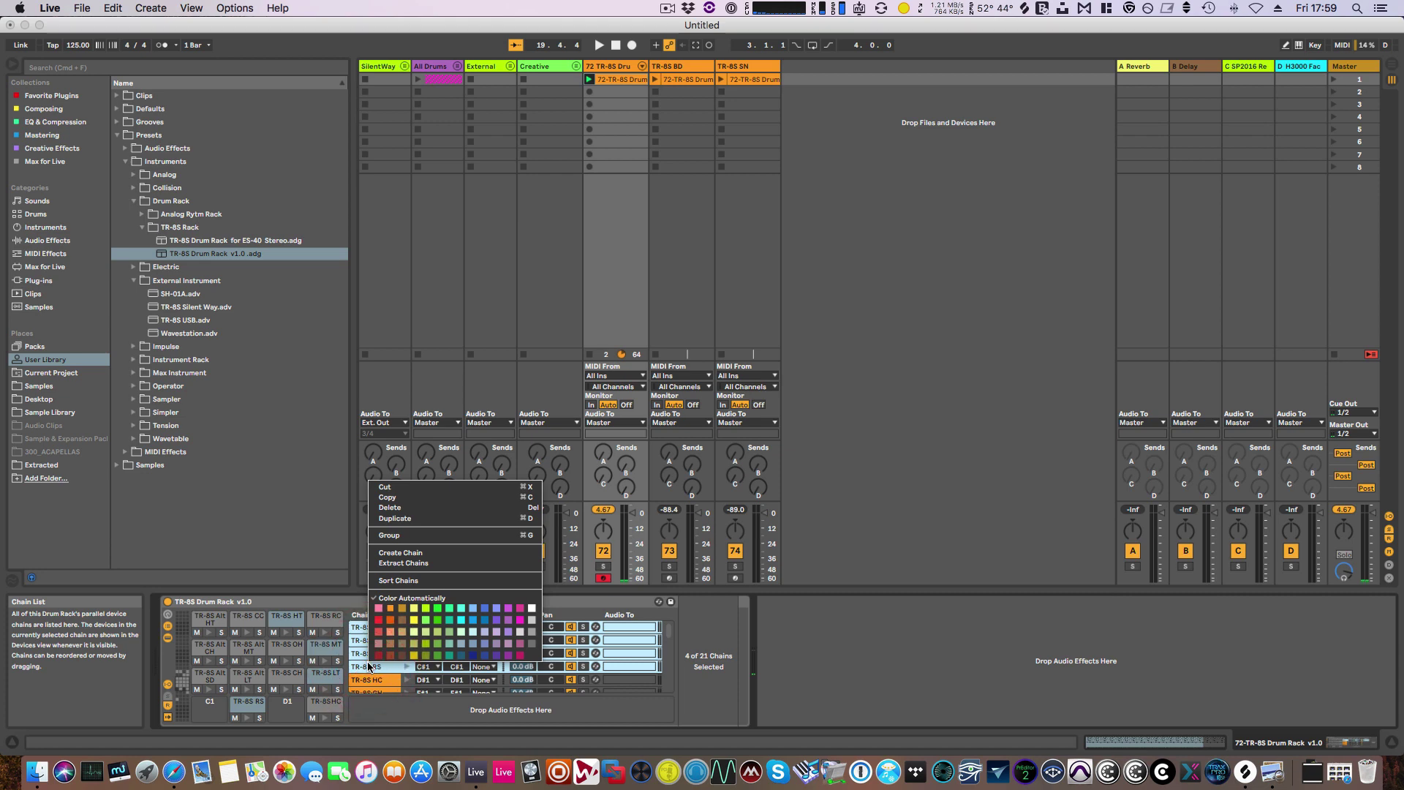
left_click(363, 680)
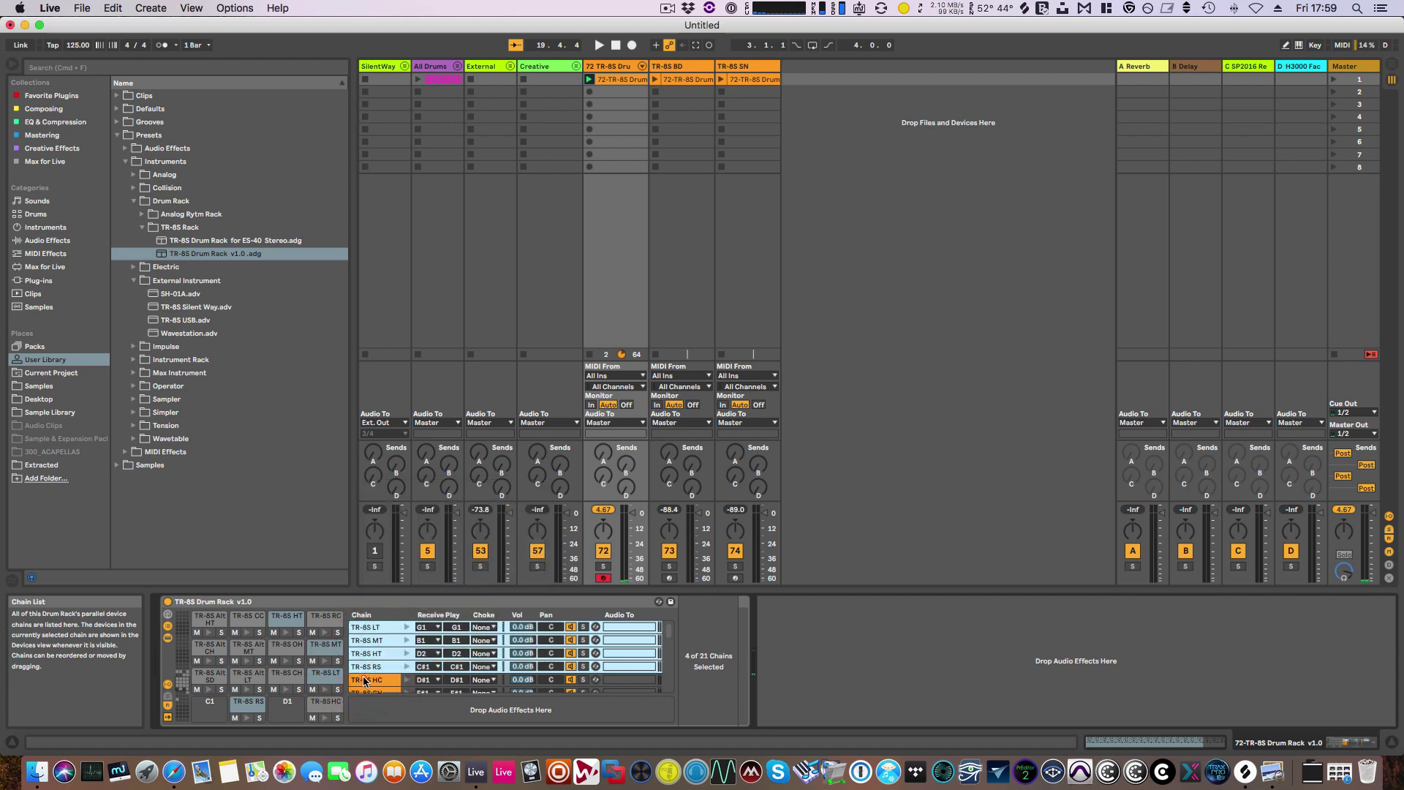
left_click(364, 680)
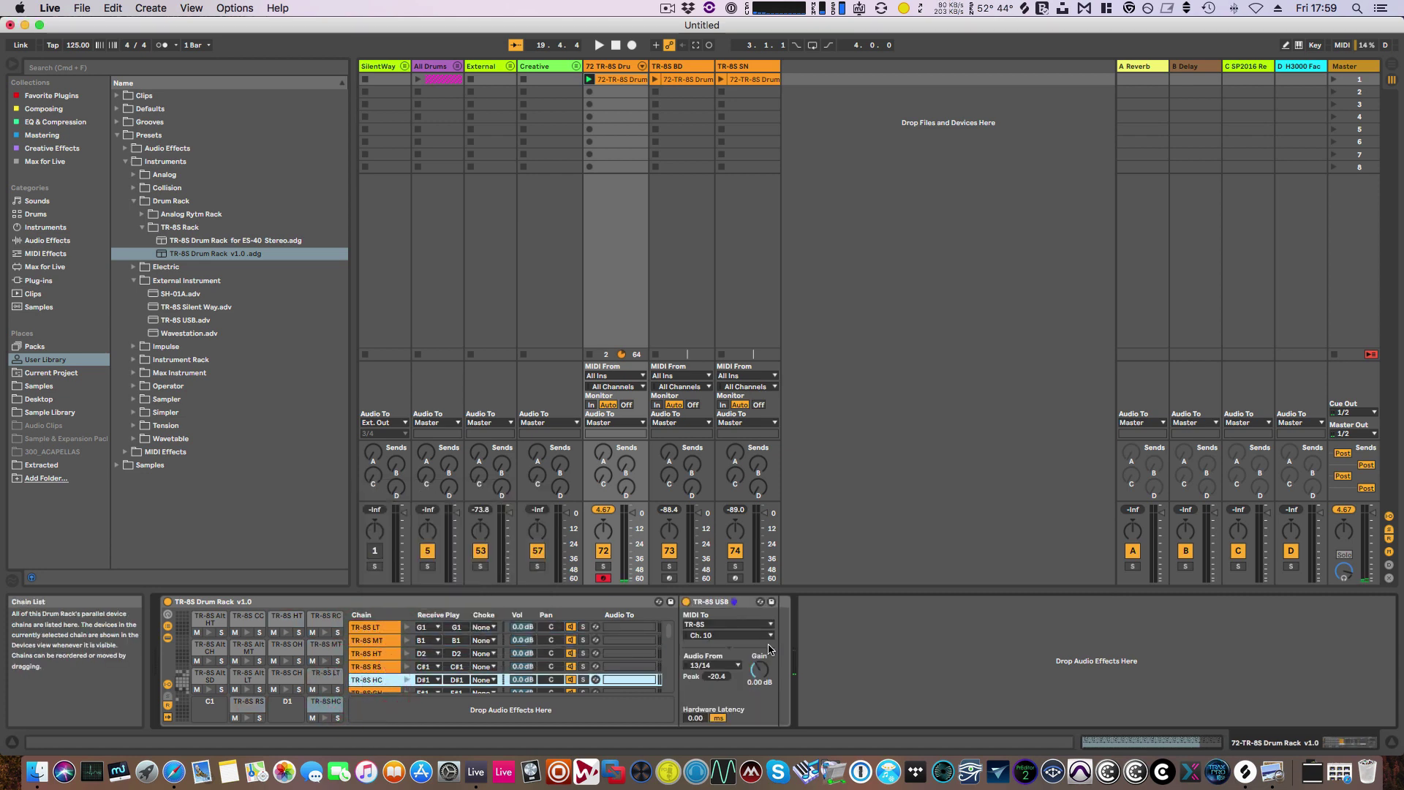
left_click(670, 627)
left_click(607, 68)
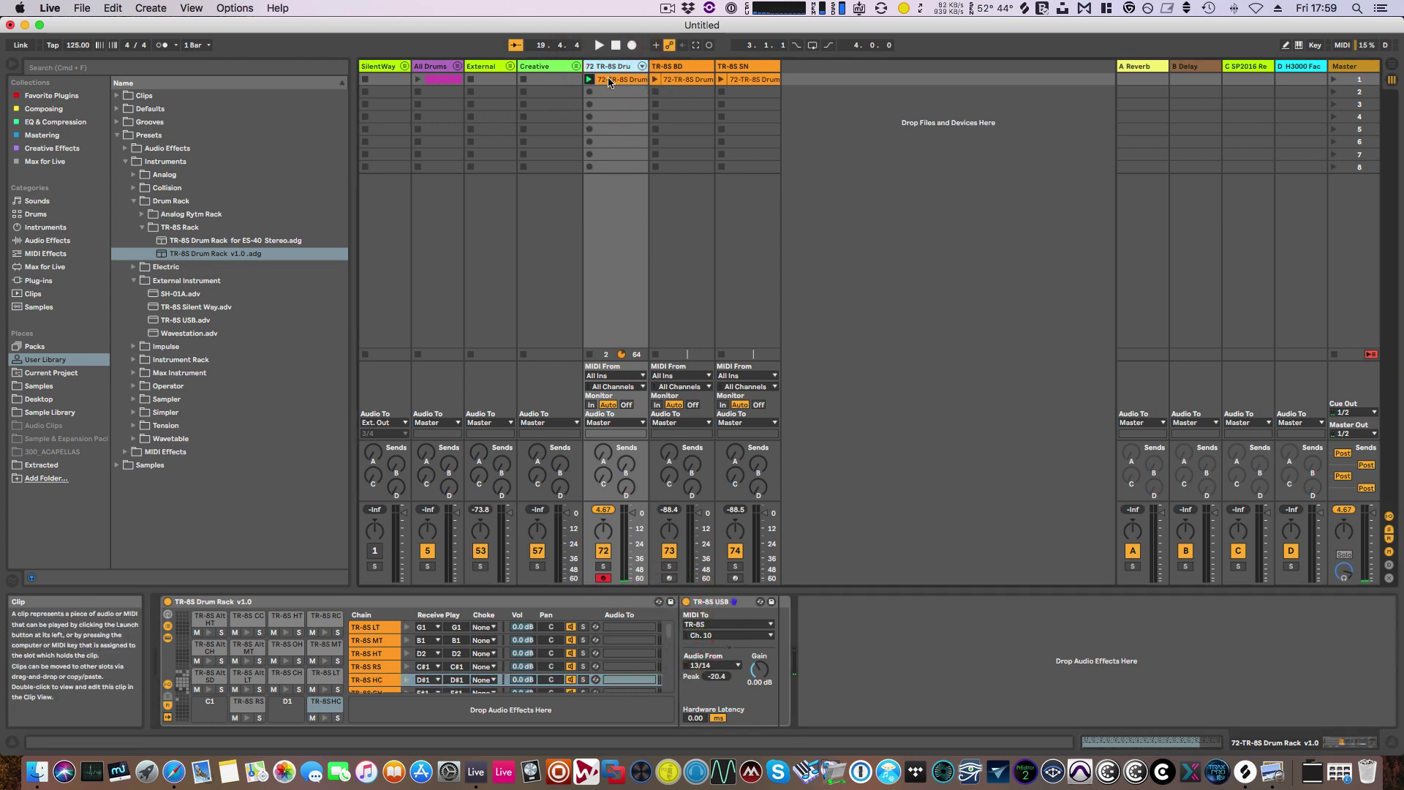
double_click(609, 79)
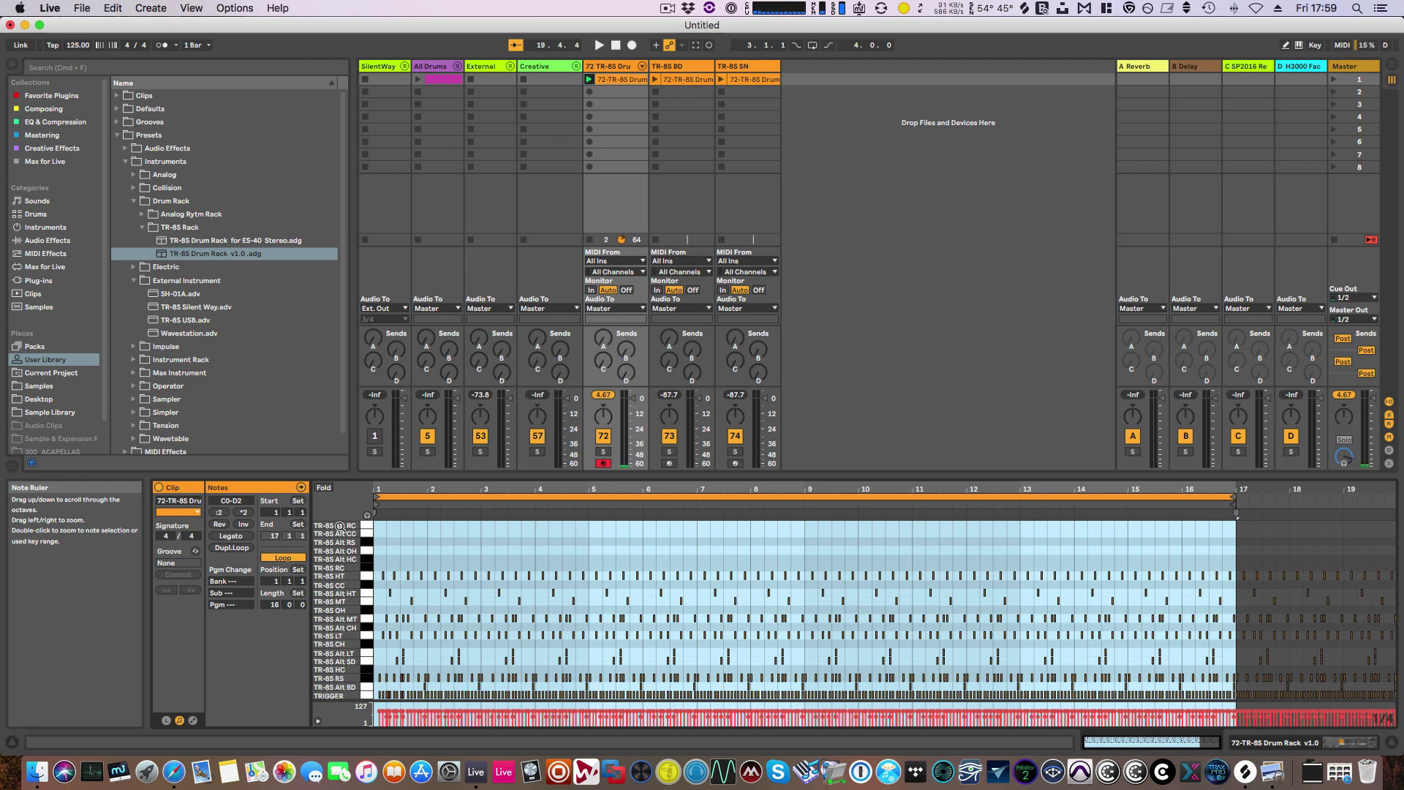
left_click(674, 82)
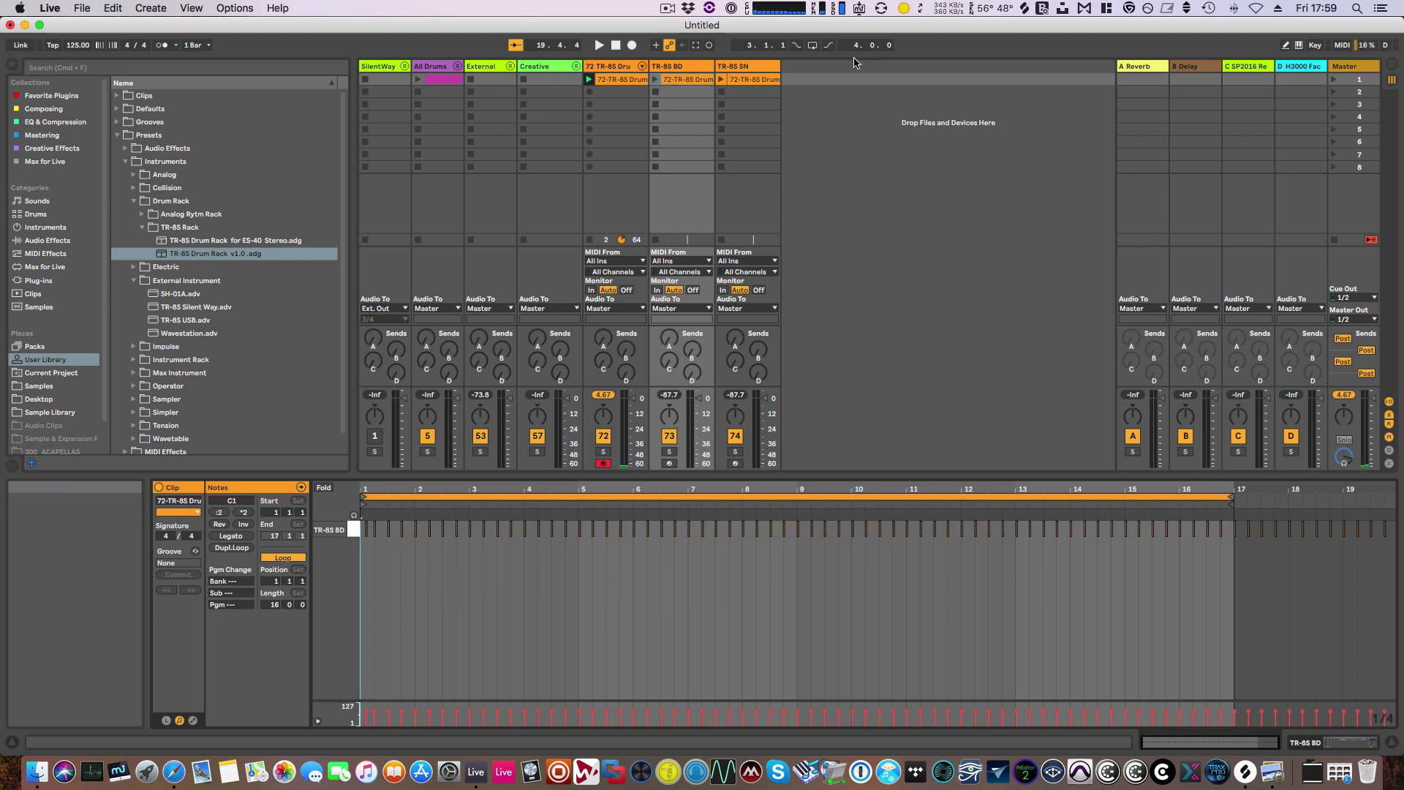
left_click(740, 80)
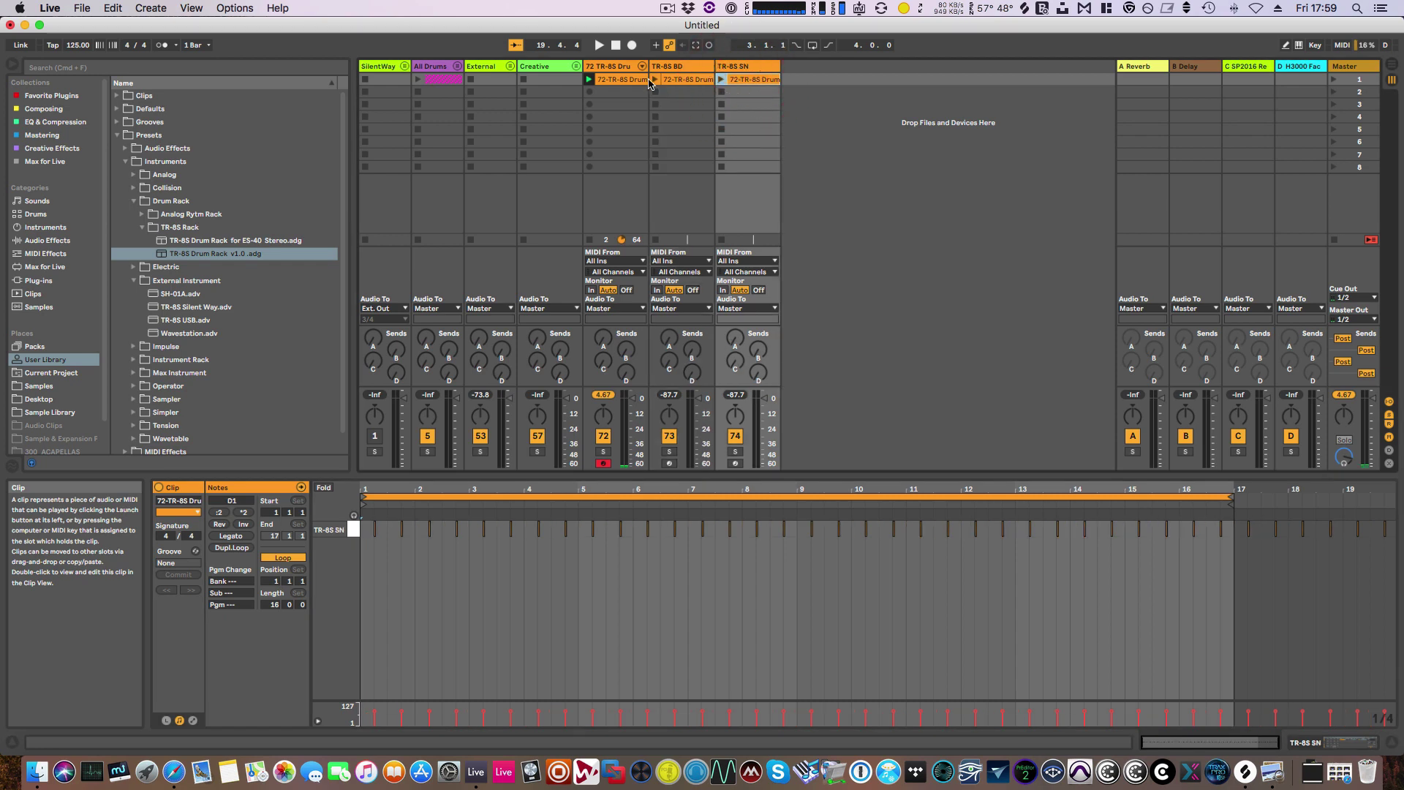
left_click(622, 80)
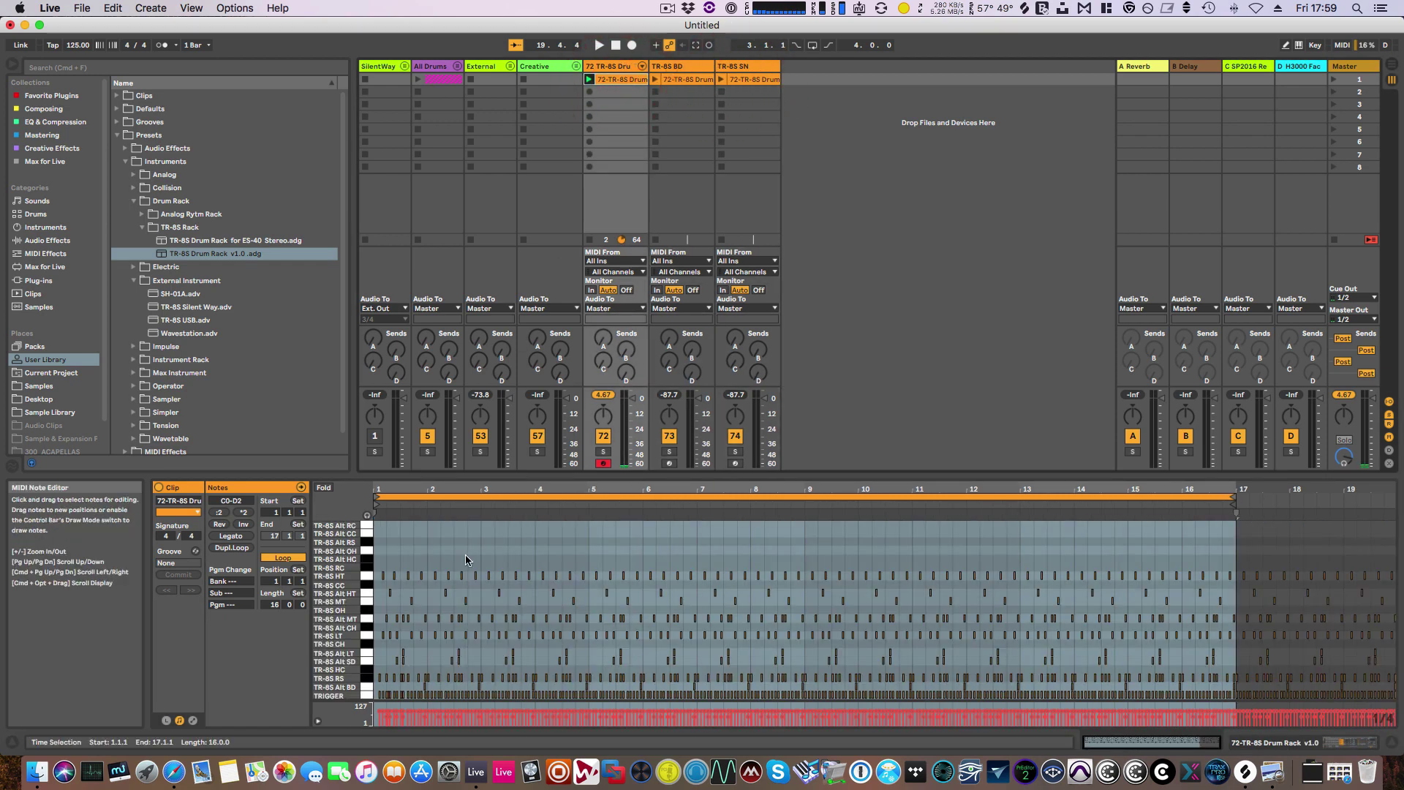
left_click(344, 590)
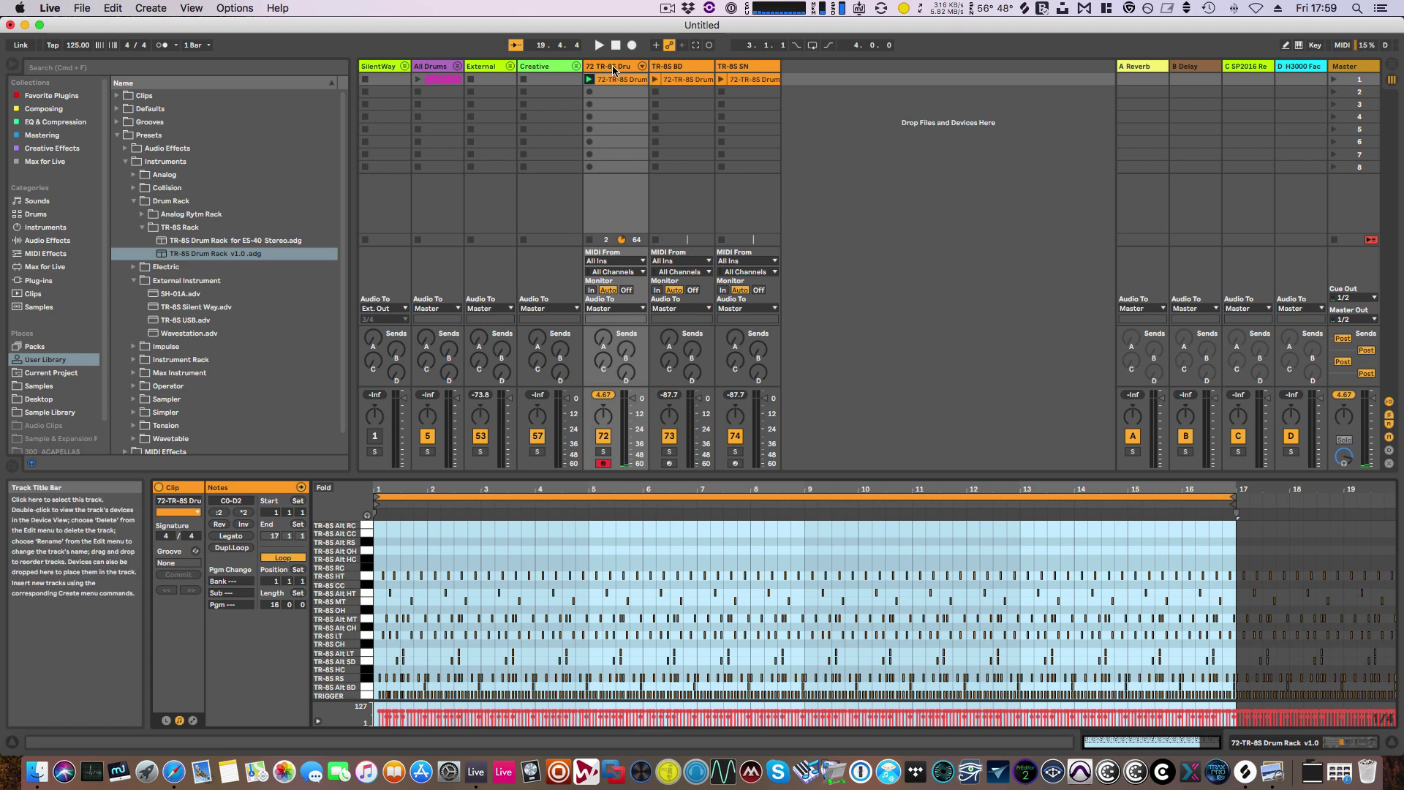
- Extract the TR-8S HT chain to a new MIDI track and view its clip's notes
double_click(613, 67)
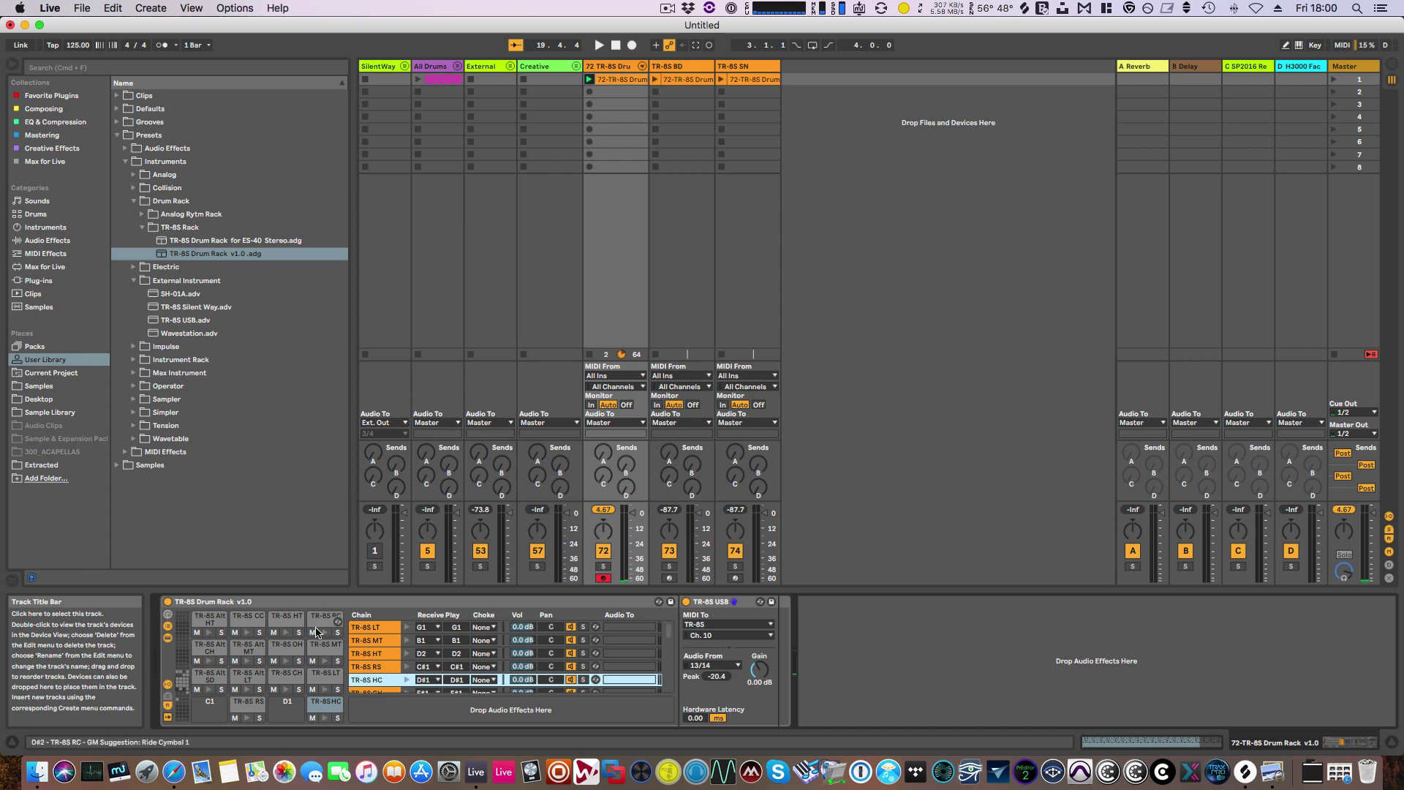
left_click(367, 654)
right_click(367, 654)
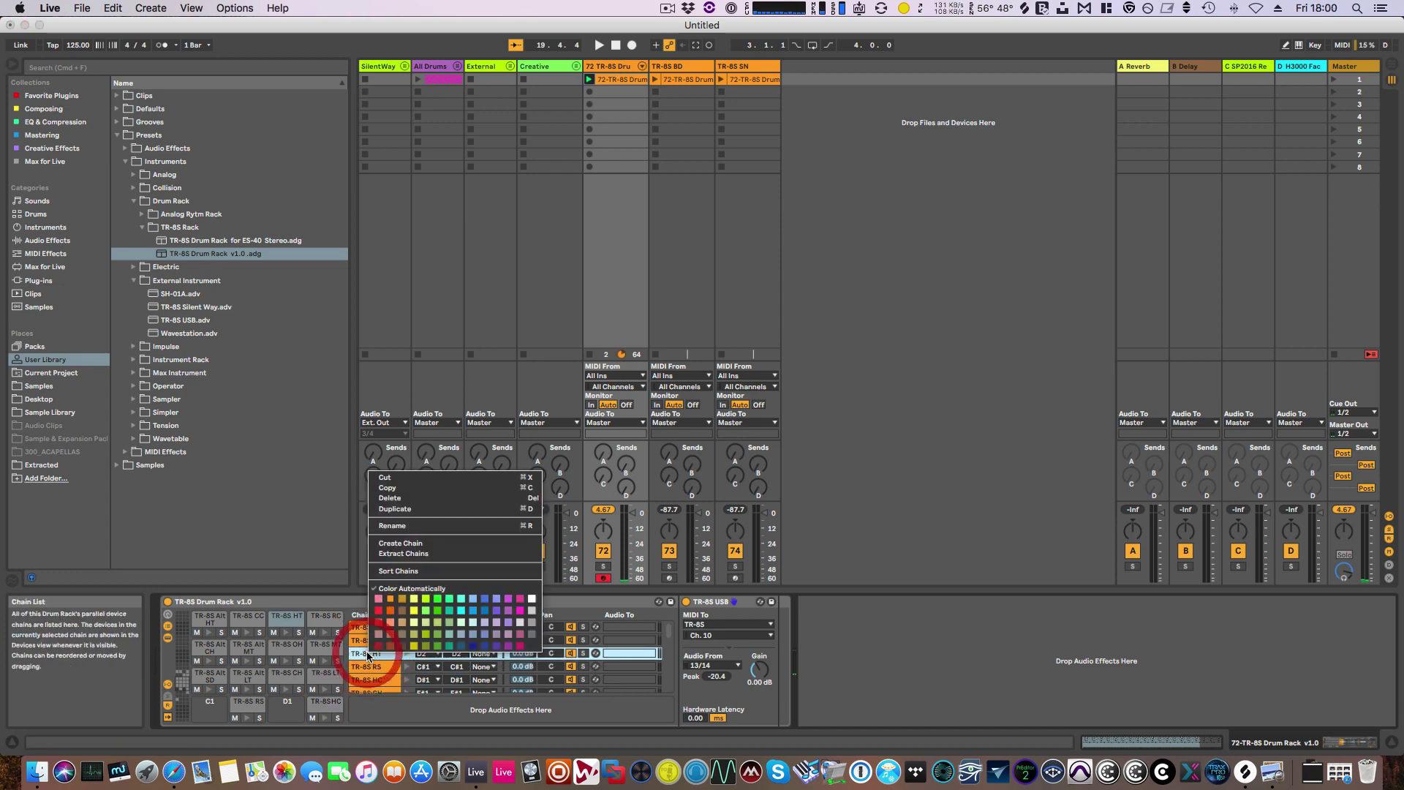
left_click(404, 555)
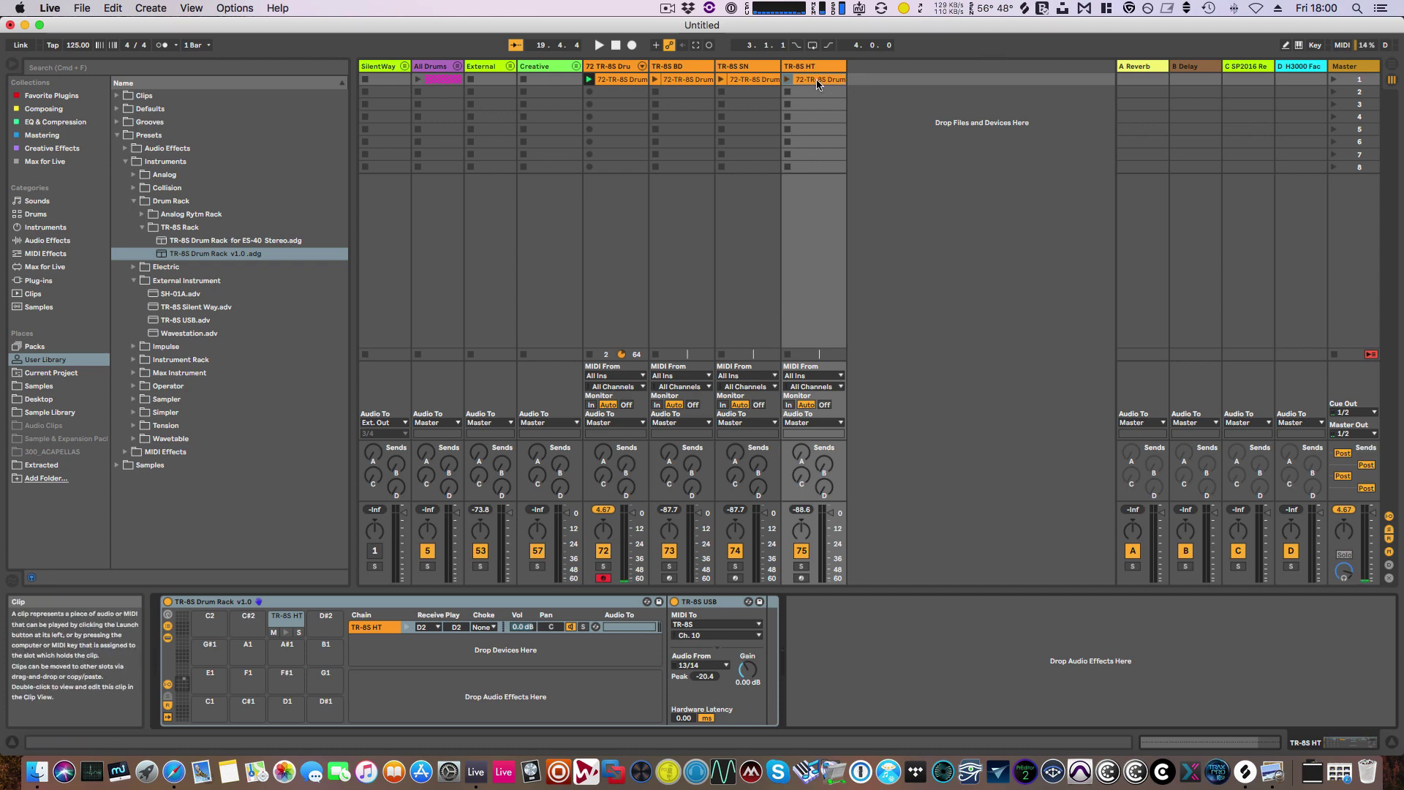
left_click(818, 79)
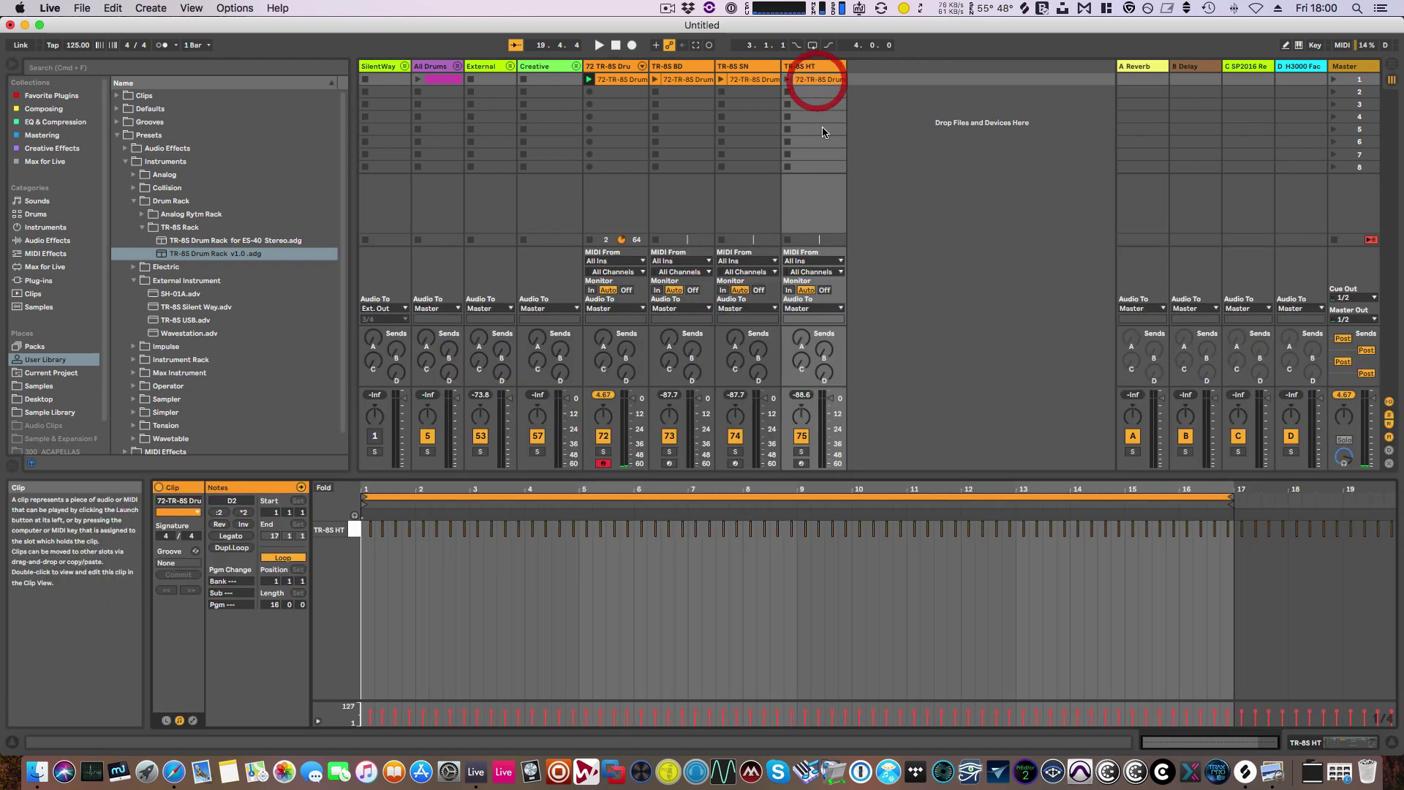
left_click(612, 80)
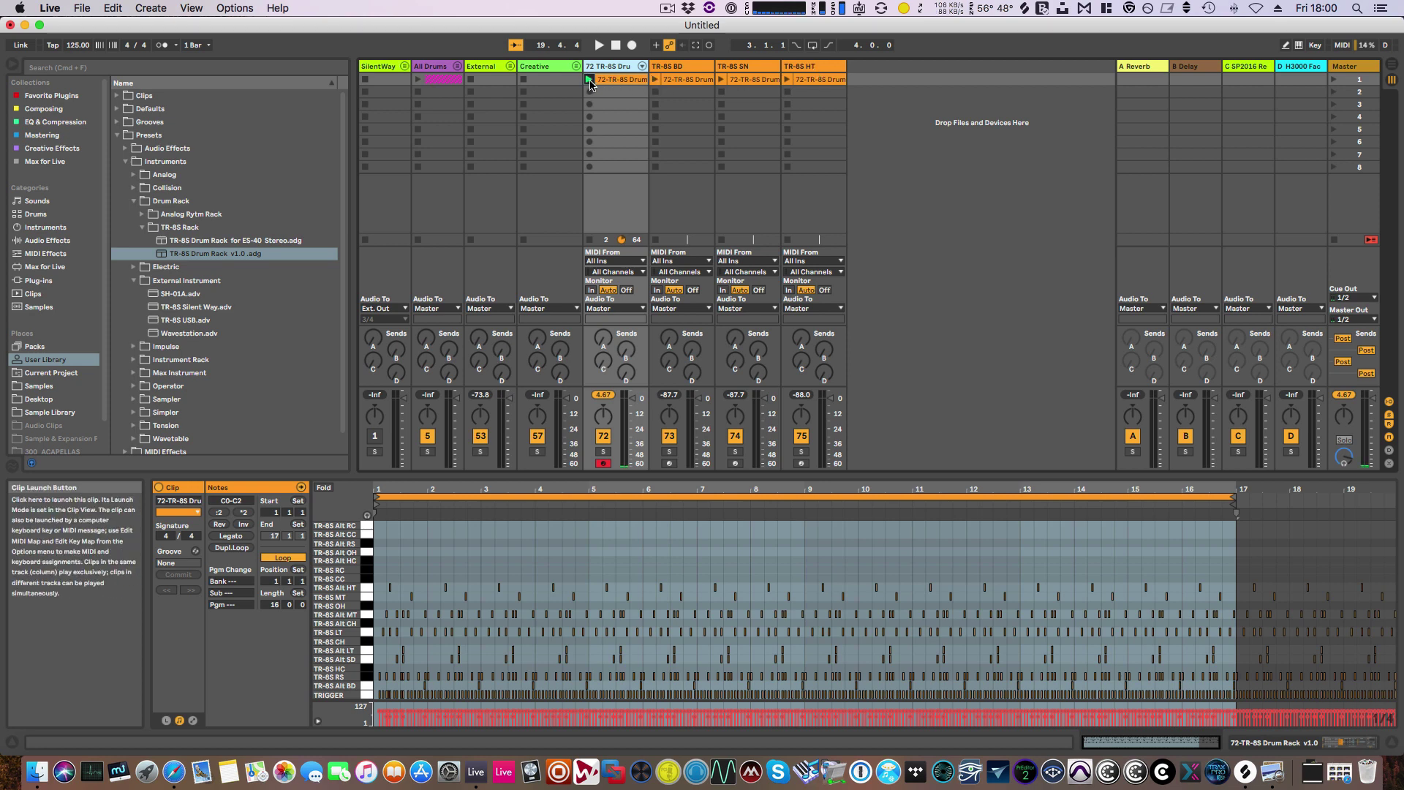
- Play from the start, launch the BD, SN and HT clips, then stop and show the drum clip
left_click(599, 45)
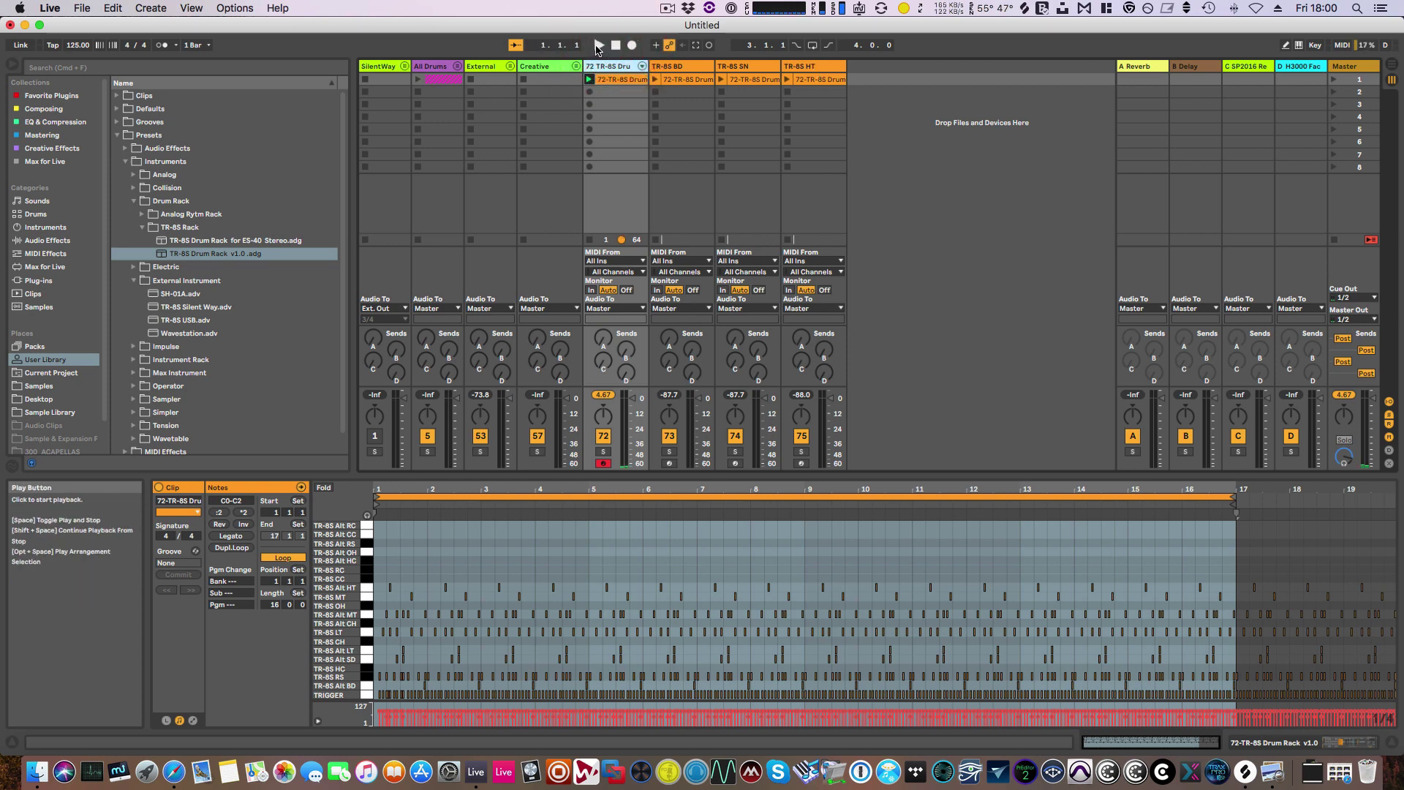
left_click(598, 45)
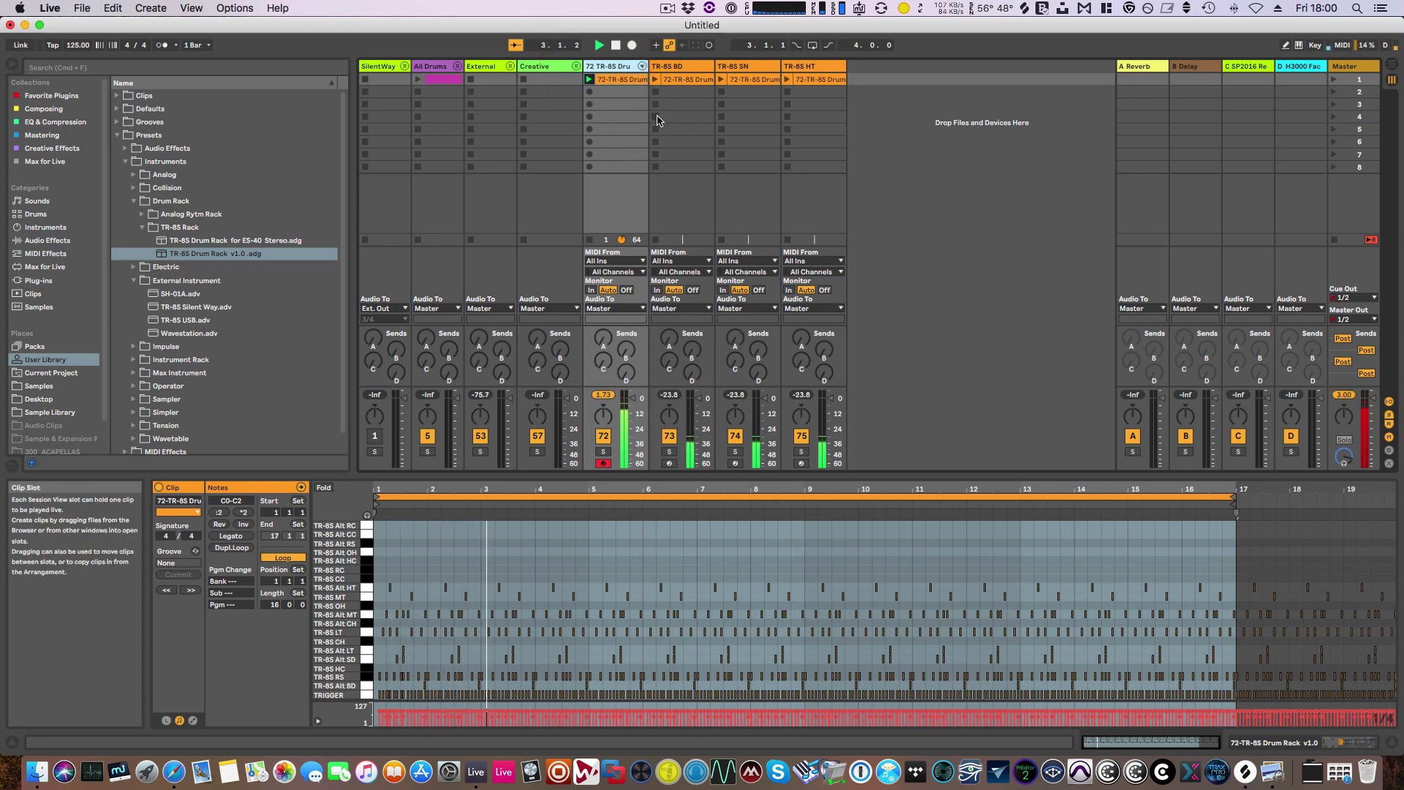
left_click(656, 82)
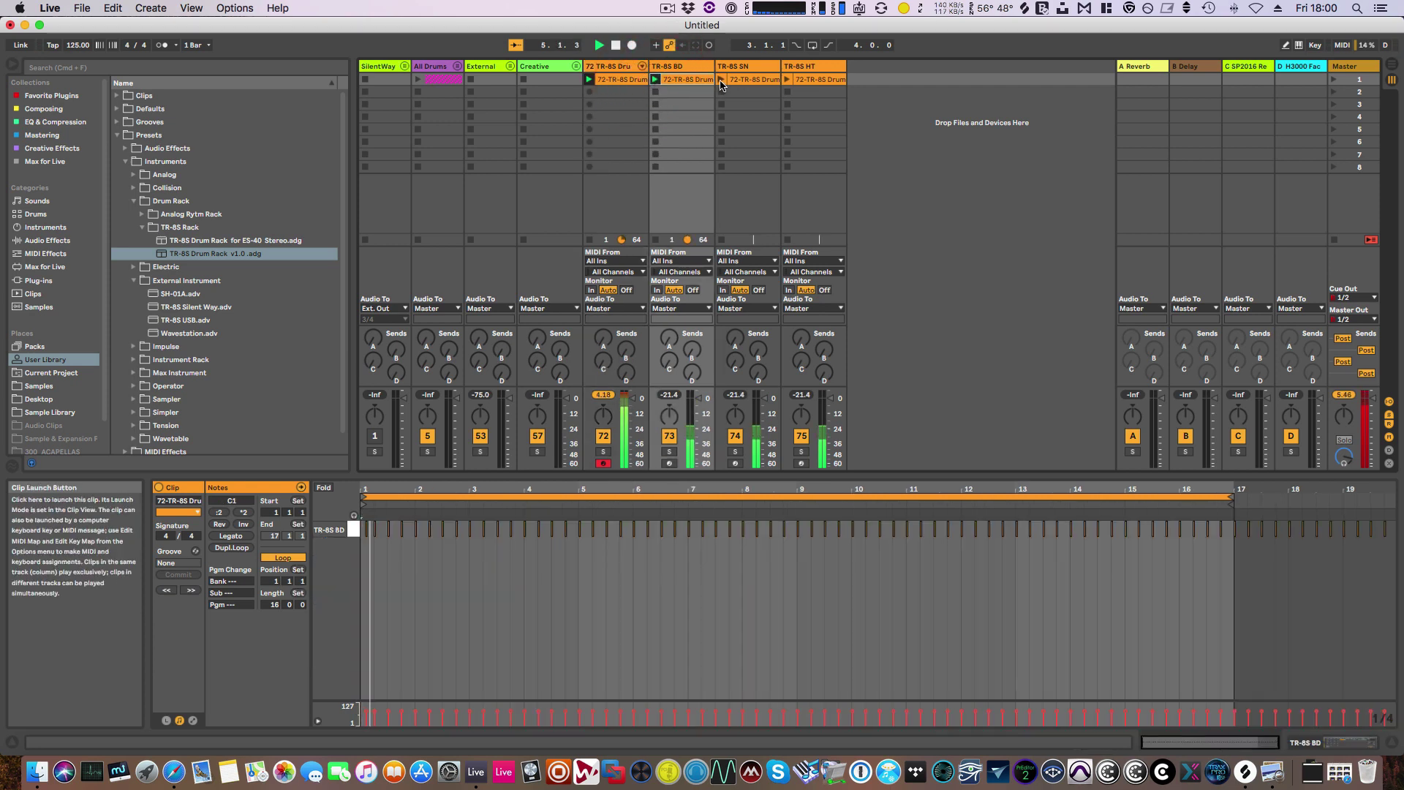
left_click(721, 81)
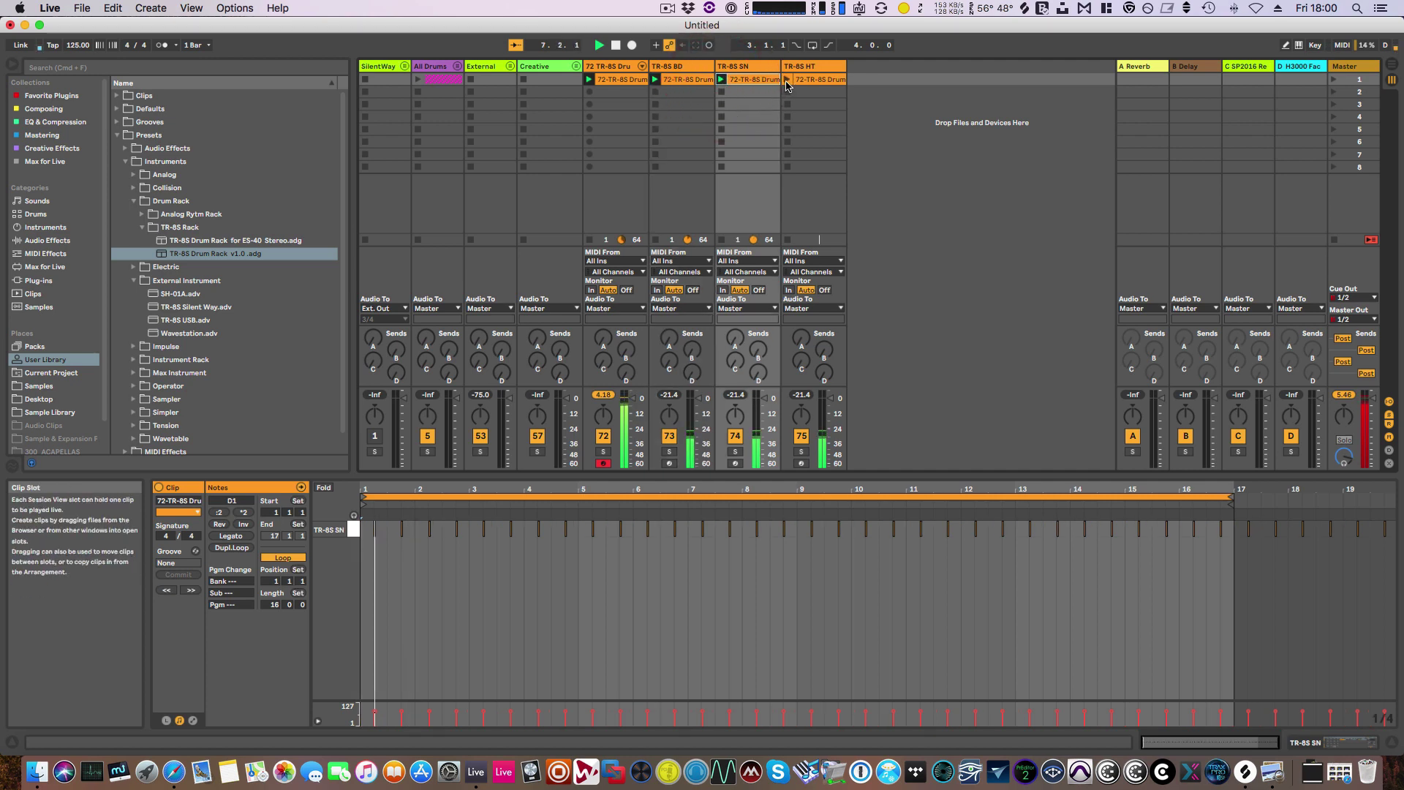
left_click(787, 80)
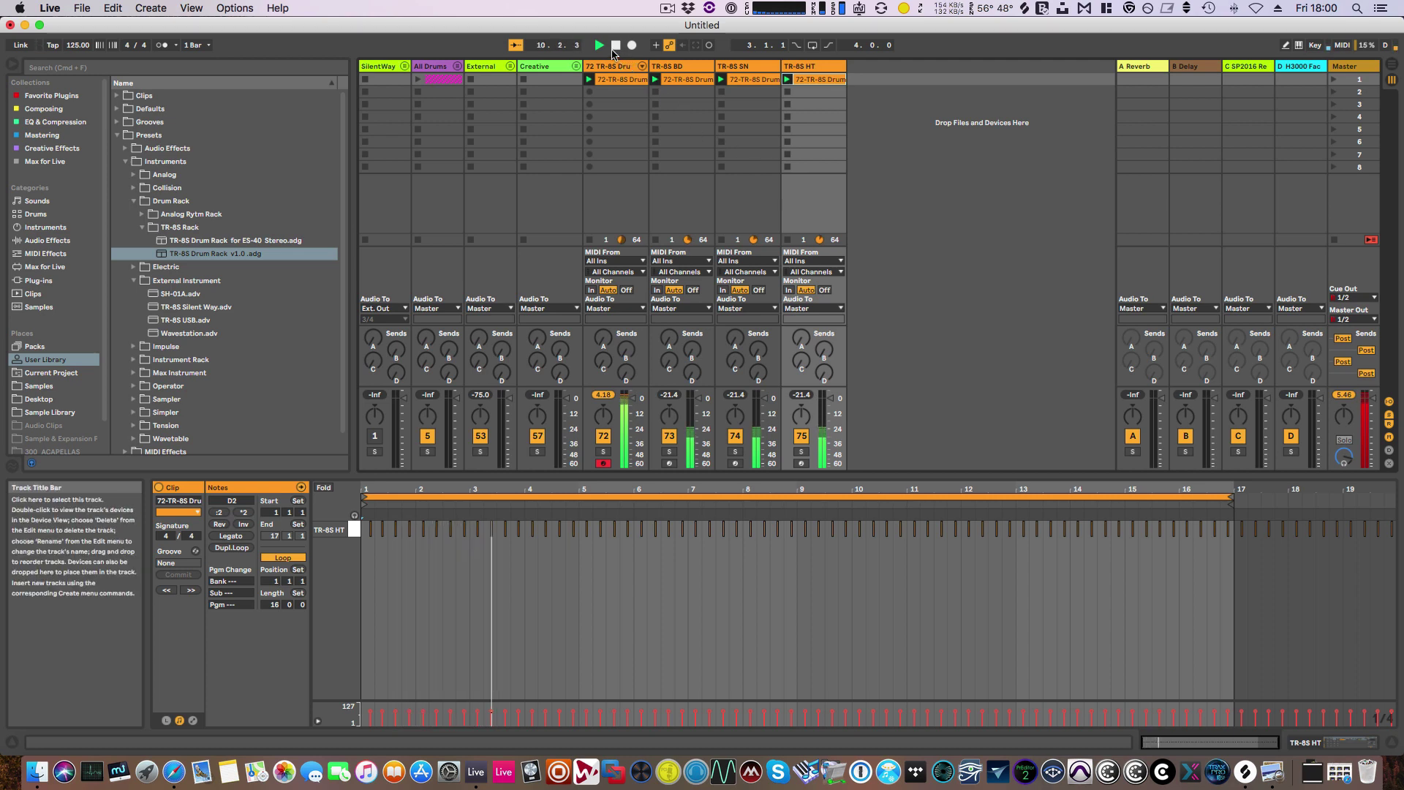
double_click(617, 47)
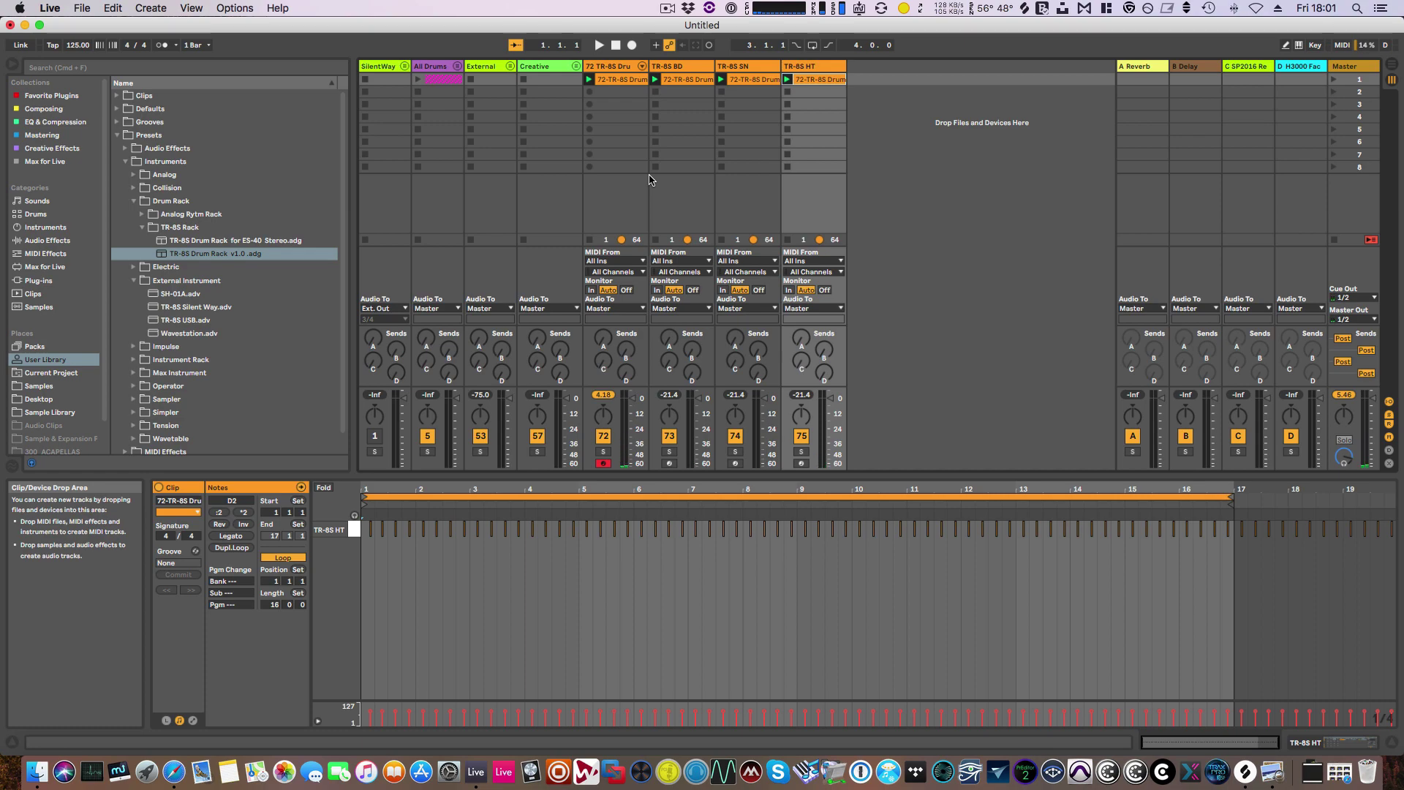
left_click(621, 79)
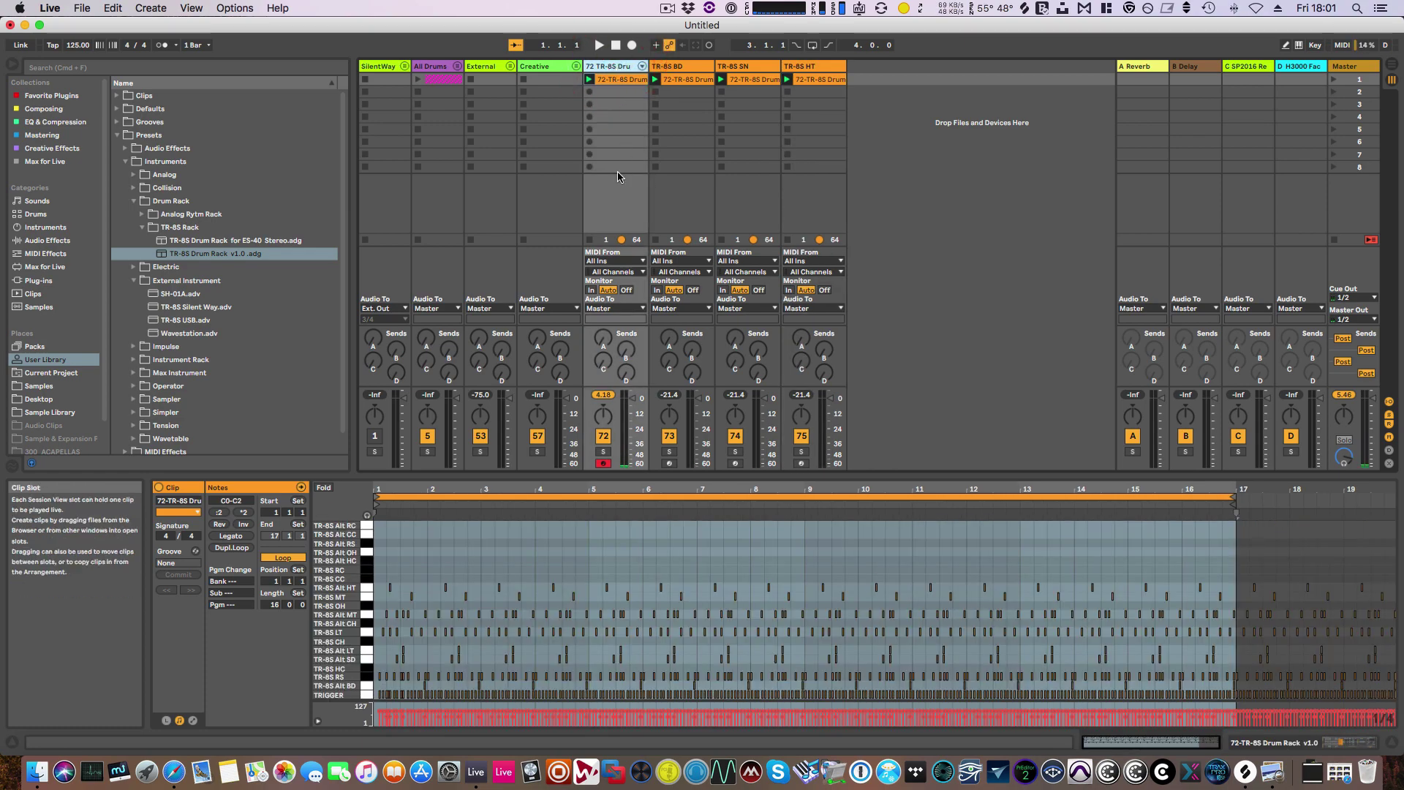